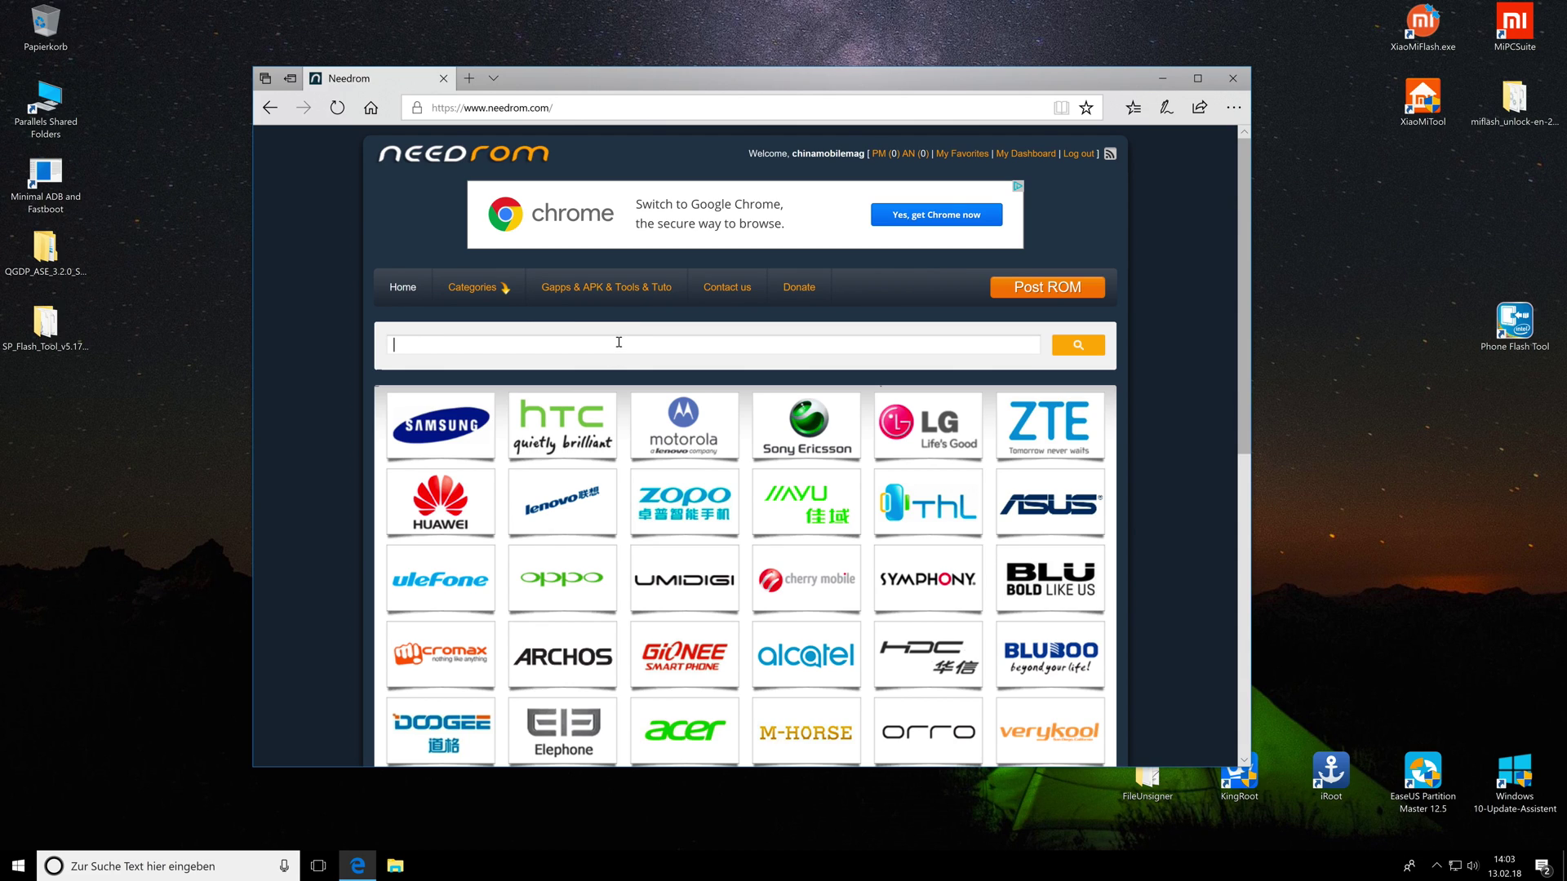
Search Needrom for 'leagoo t5', open the ROM LEAGOO T5C result and scroll to its firmware links
{"action": "left_click", "coordinate": [586, 343]}
{"action": "type", "text": "l"}
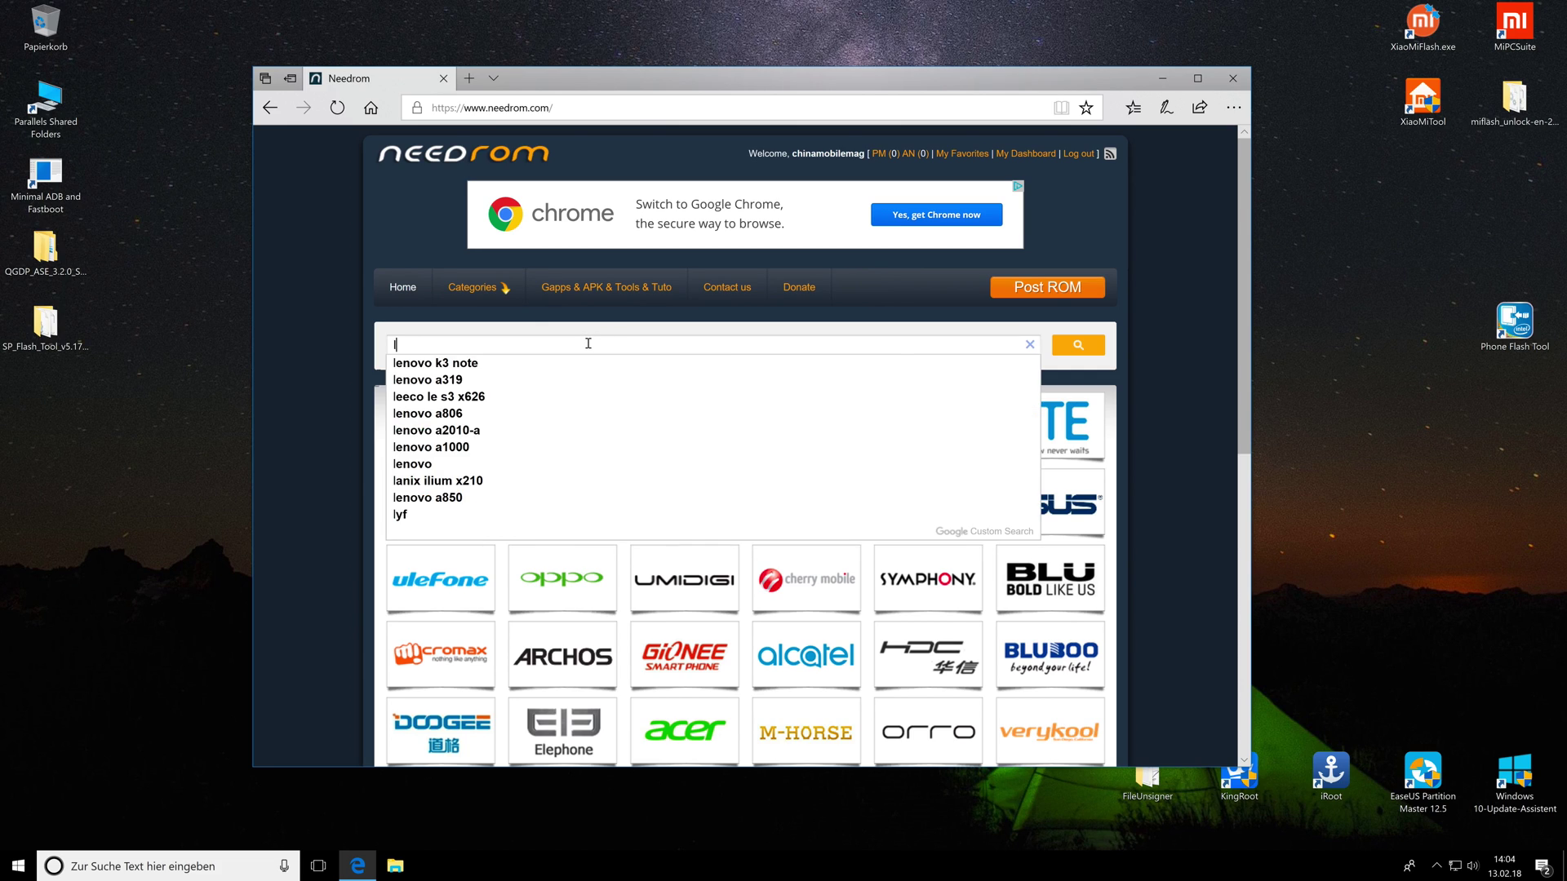
{"action": "type", "text": "eagoo t5c"}
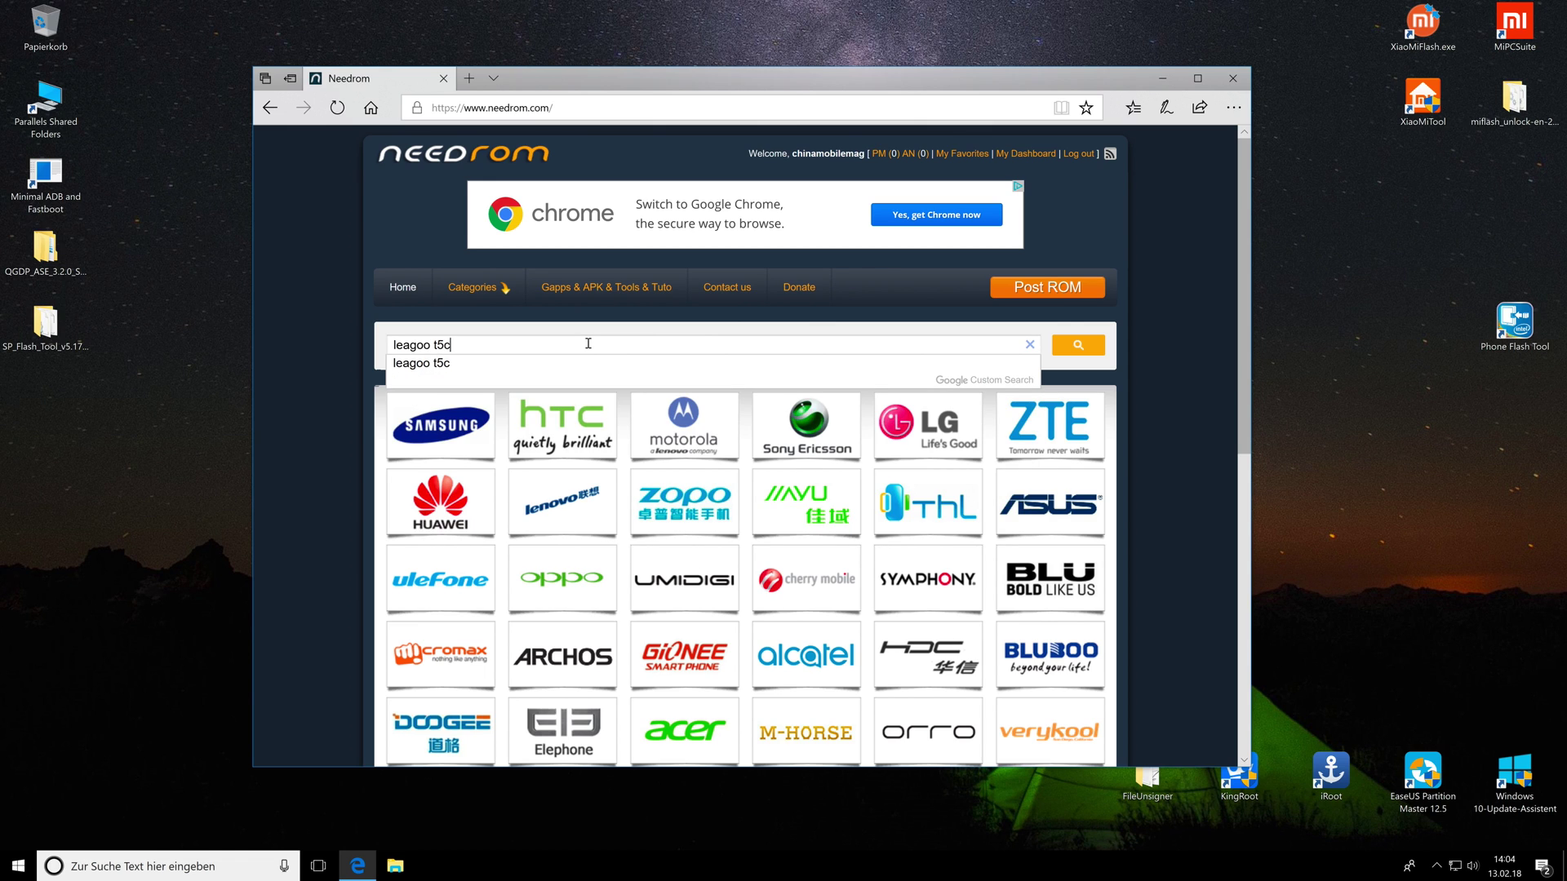
{"action": "key", "text": "Return"}
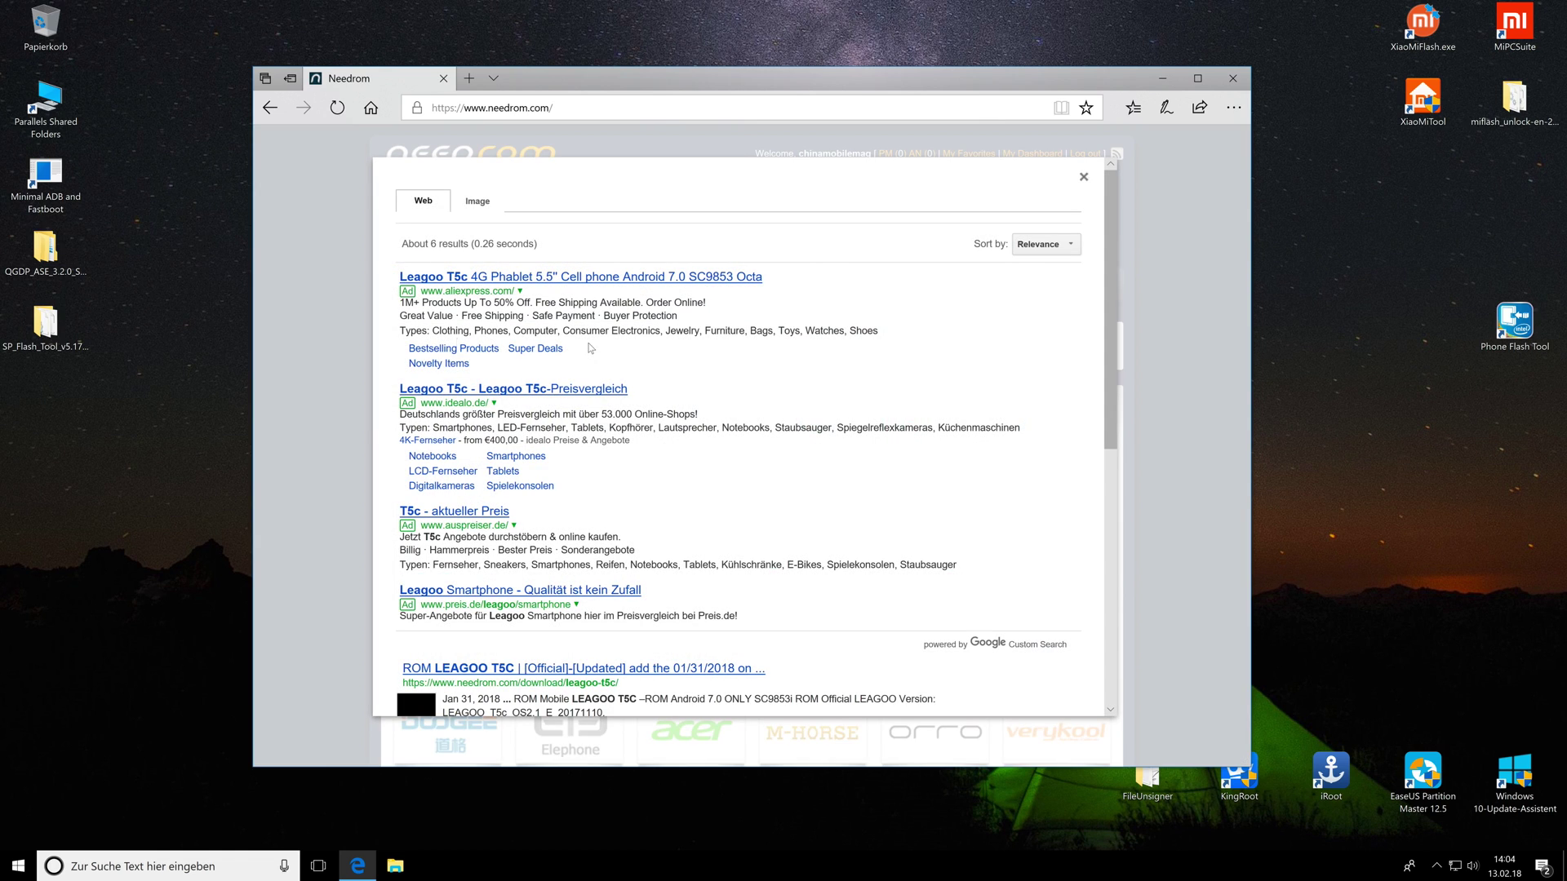
{"action": "scroll", "coordinate": [589, 354], "scroll_direction": "down", "scroll_amount": 1}
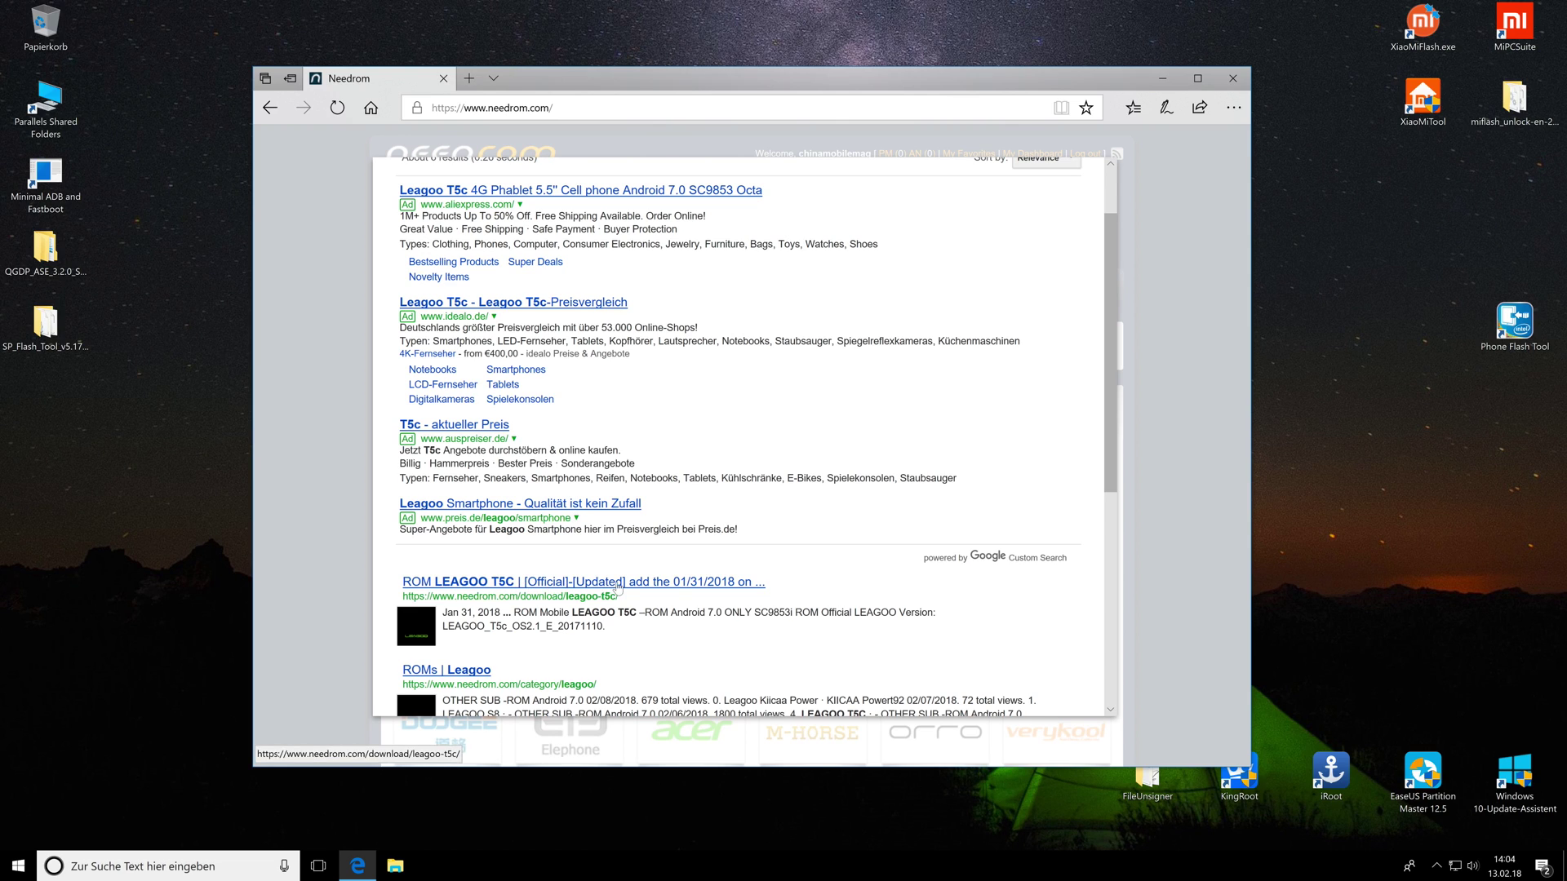
{"action": "left_click", "coordinate": [617, 588]}
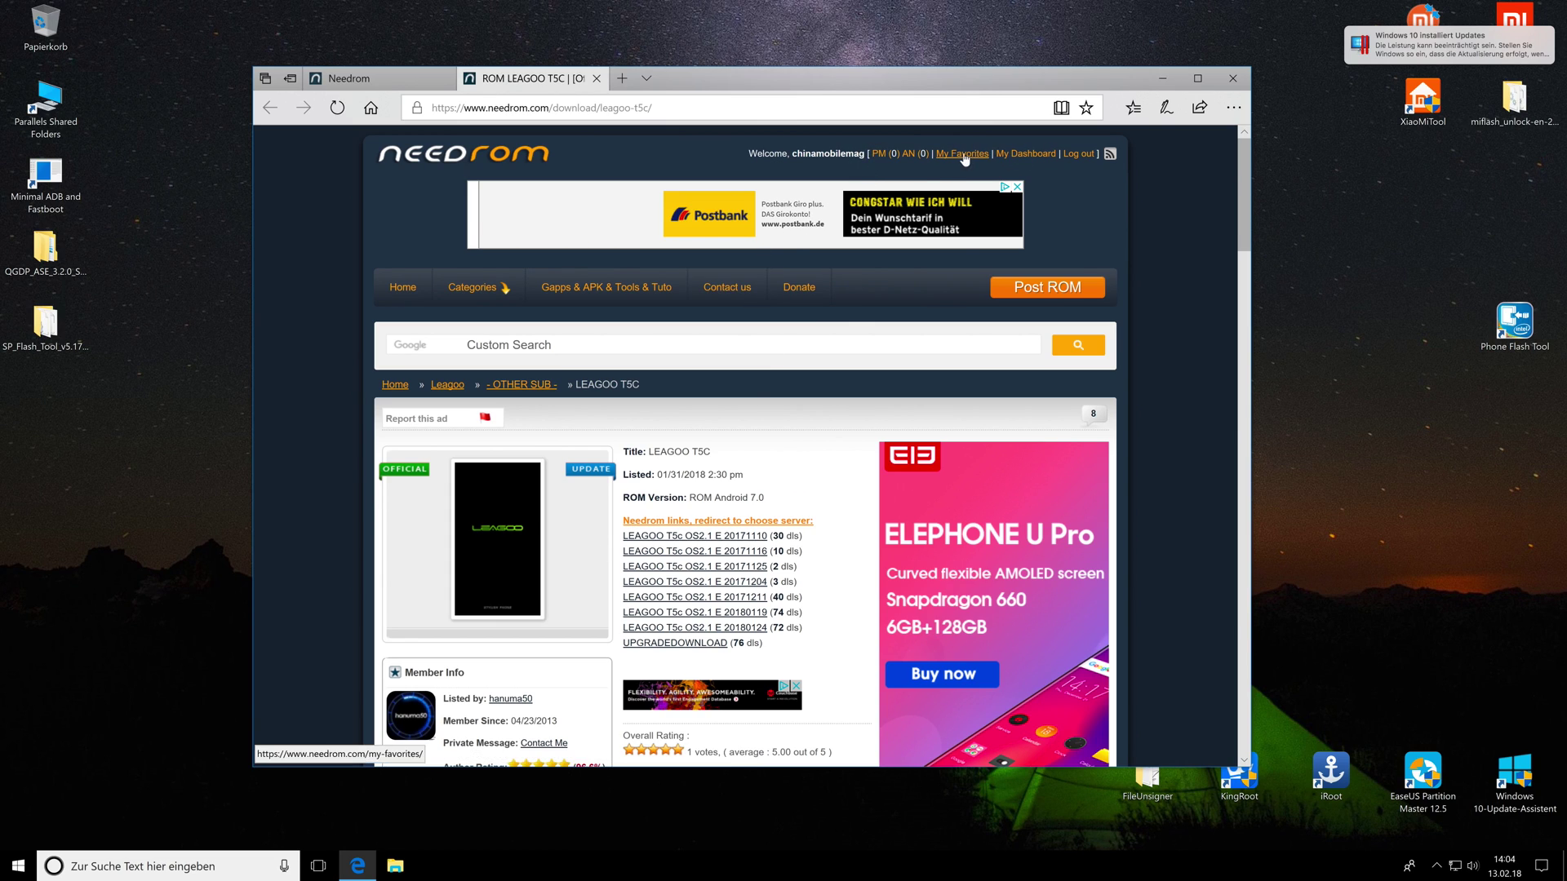
{"action": "scroll", "coordinate": [801, 357], "scroll_direction": "down", "scroll_amount": 2}
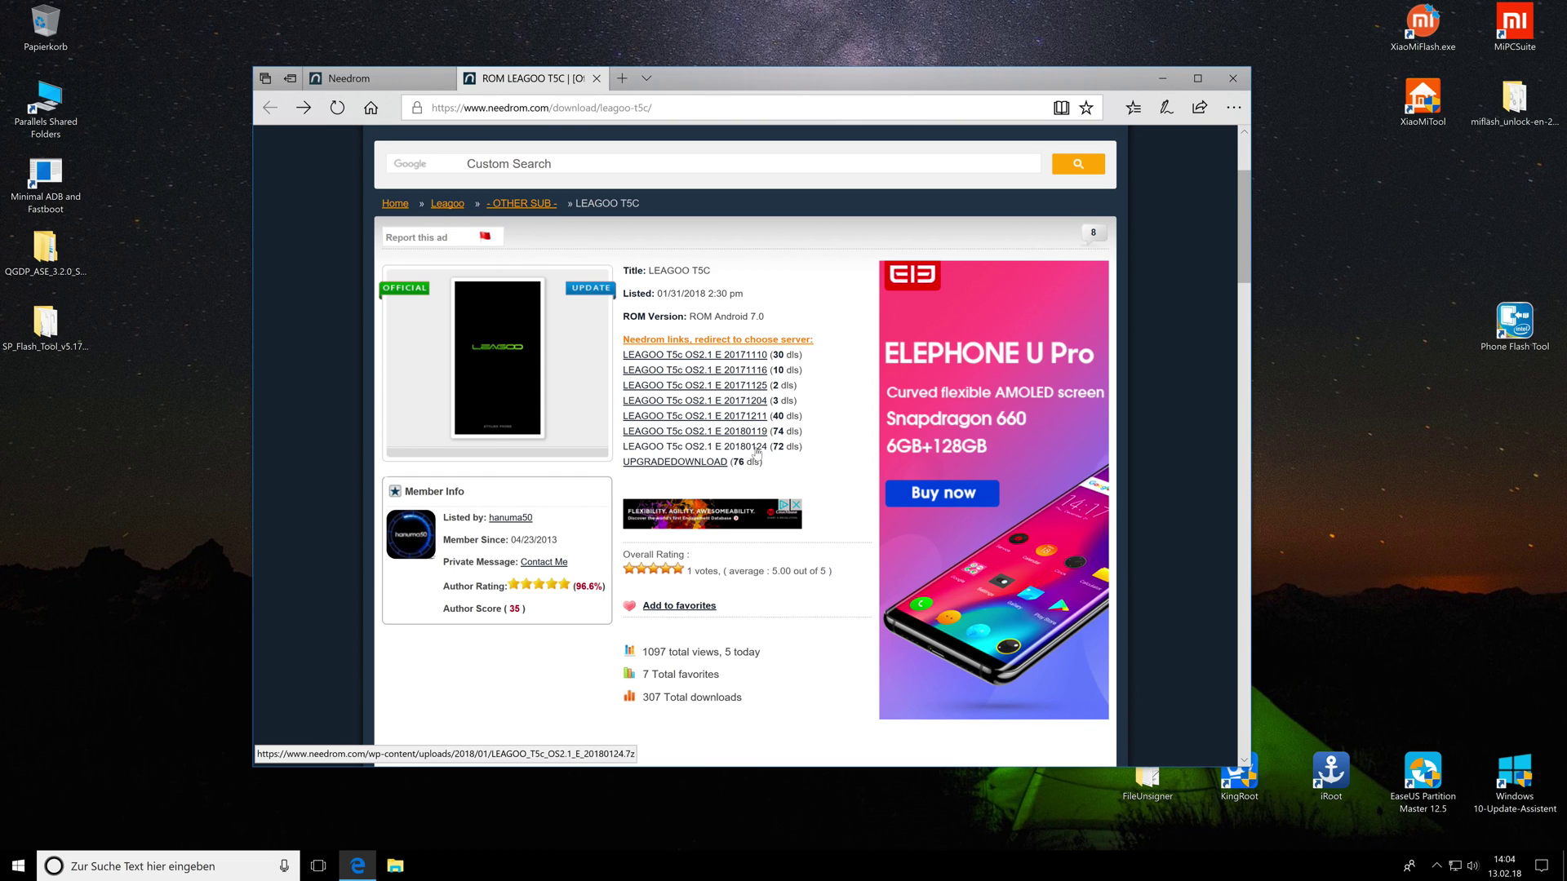
Download and save the LEAGOO T5c 20180124 firmware archive from the Europe APJR server
{"action": "left_click", "coordinate": [756, 453]}
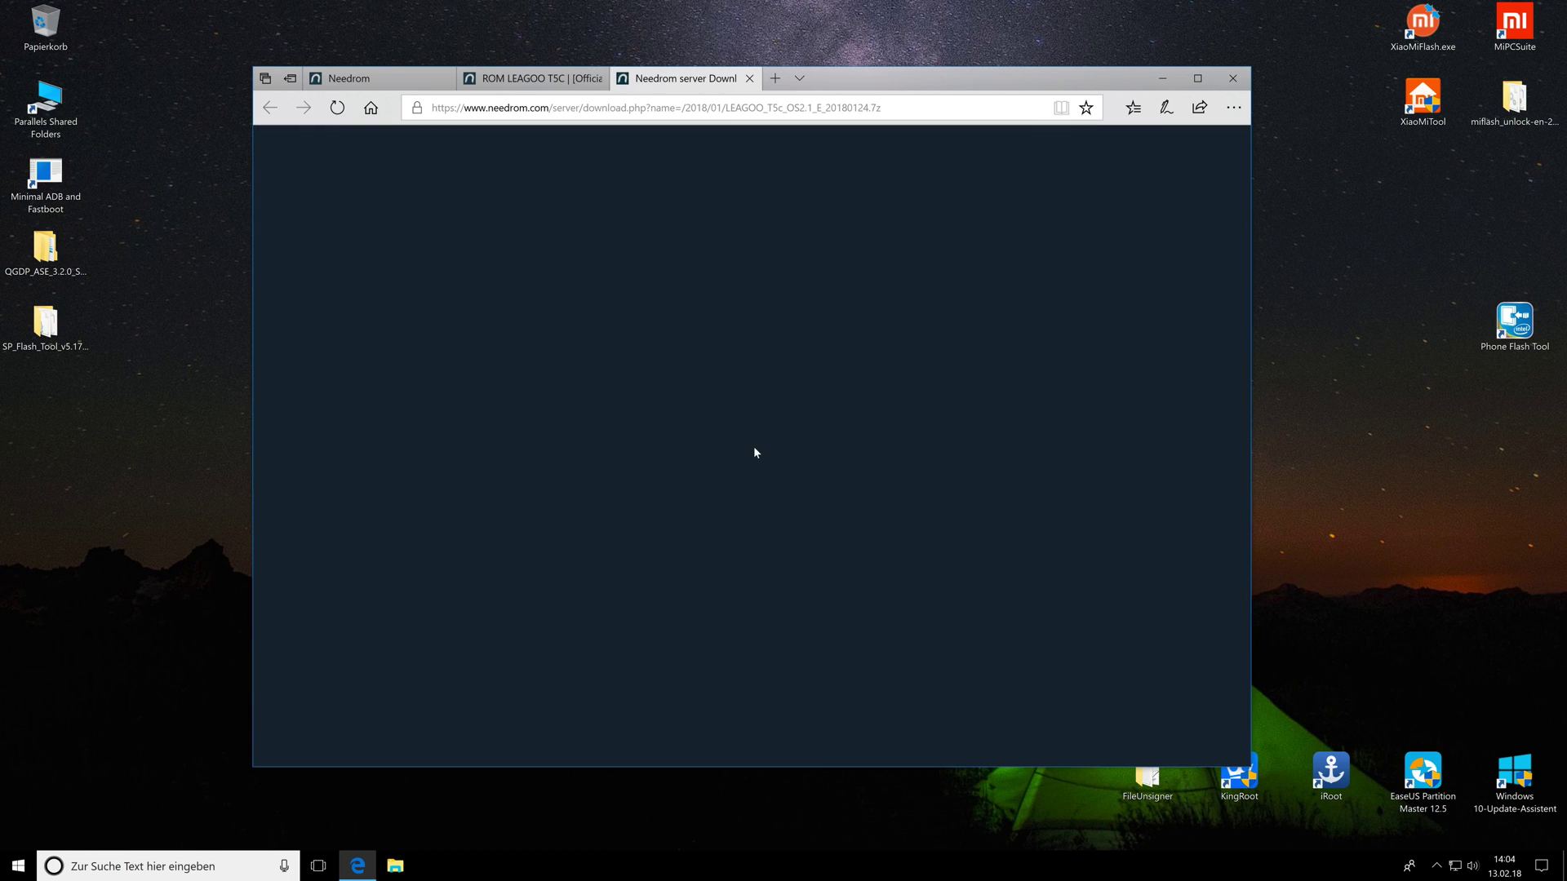
{"action": "scroll", "coordinate": [713, 455], "scroll_direction": "down", "scroll_amount": 1}
{"action": "scroll", "coordinate": [714, 455], "scroll_direction": "down", "scroll_amount": 2}
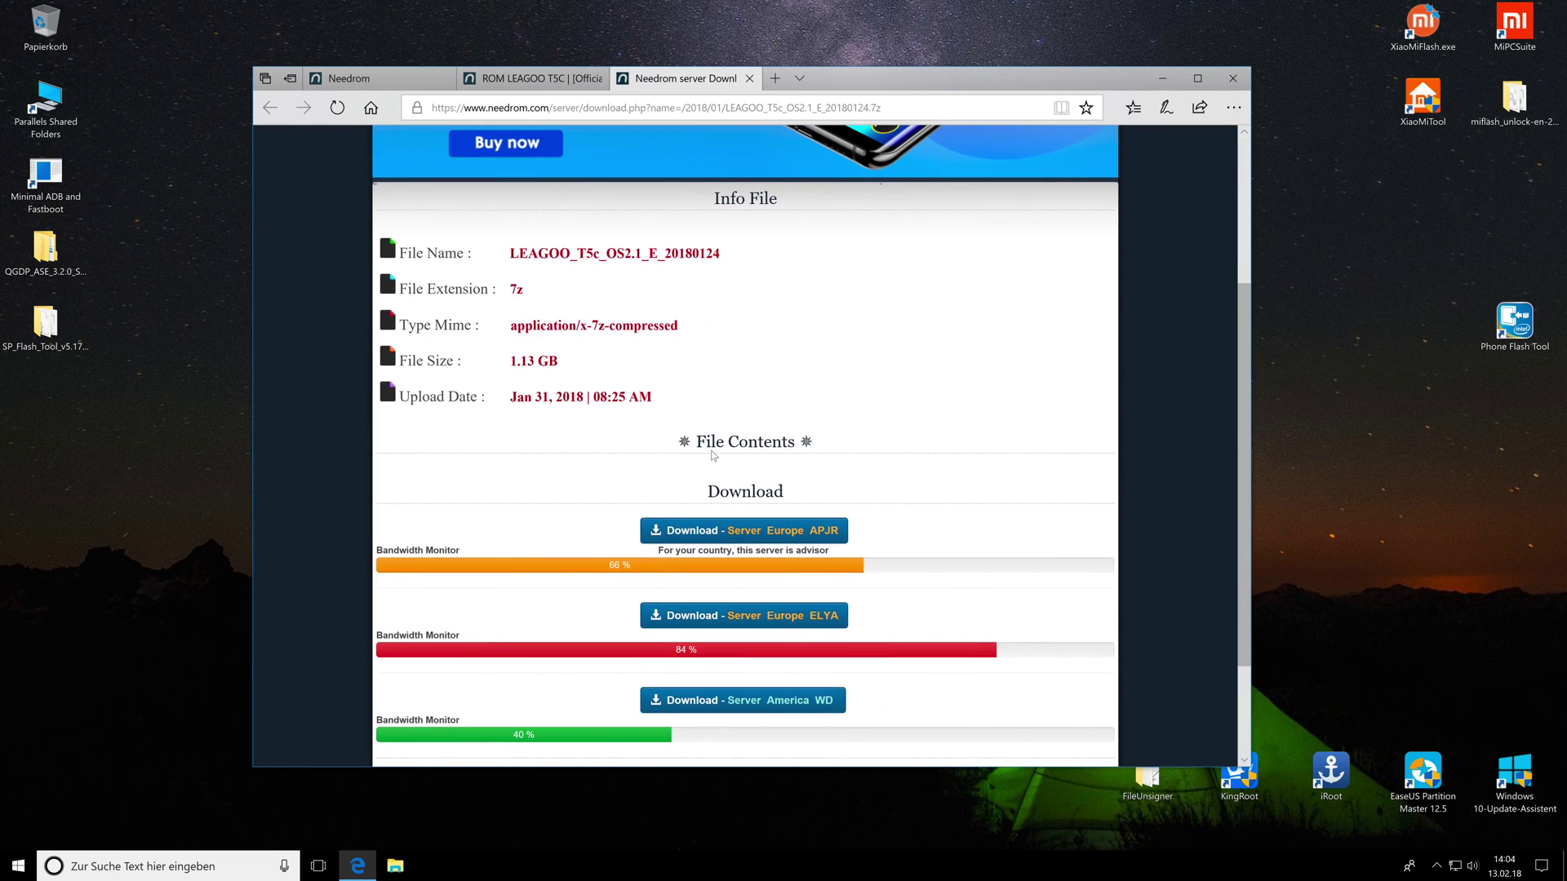
{"action": "left_click", "coordinate": [737, 530]}
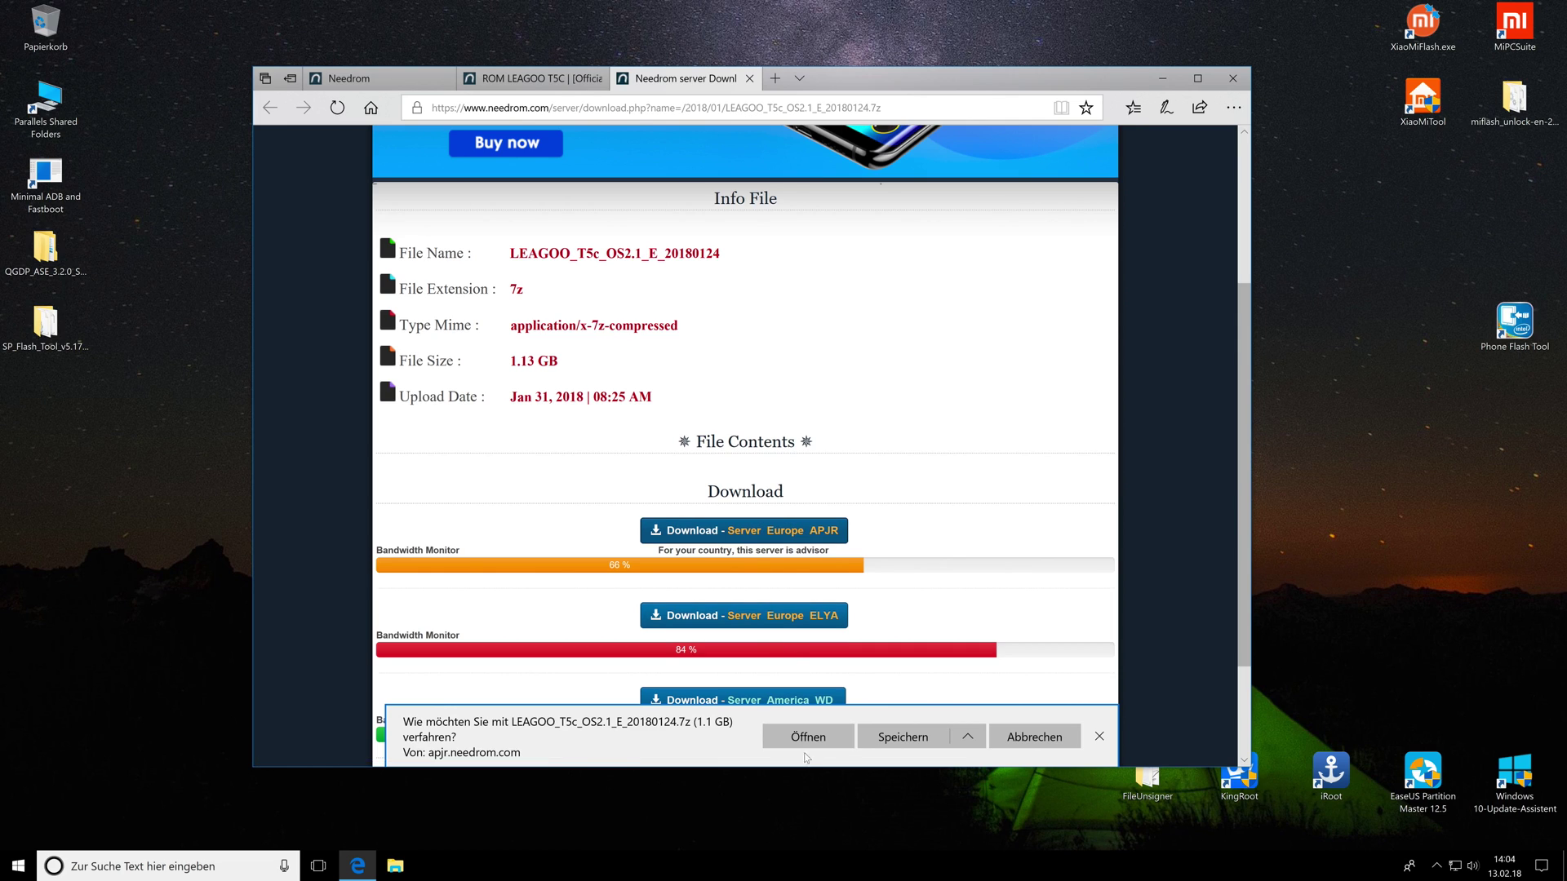
{"action": "left_click", "coordinate": [904, 740]}
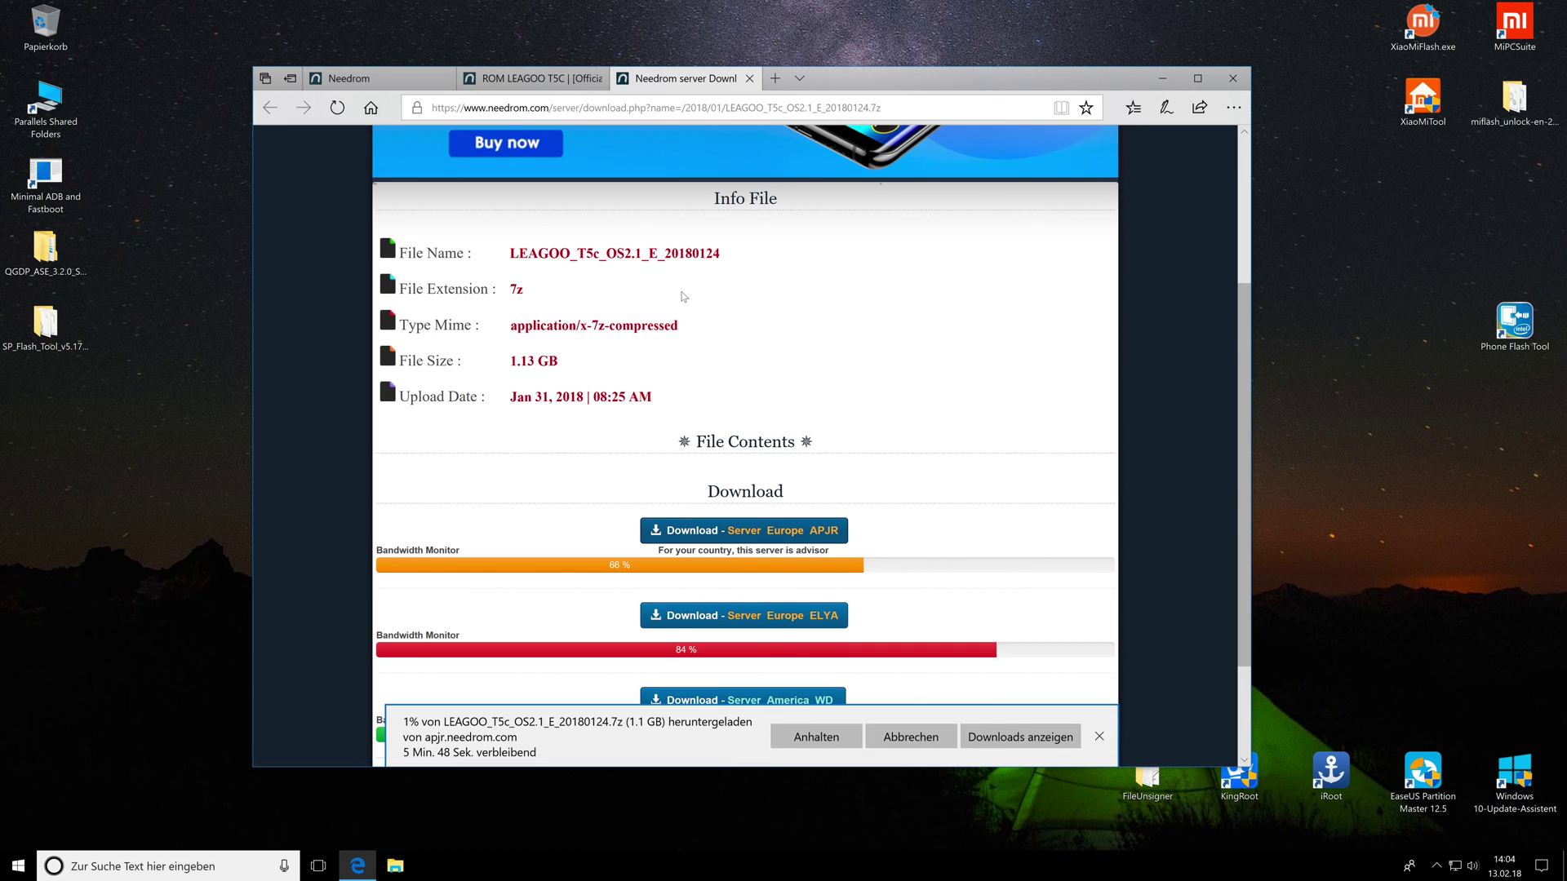
Download and save the UPGRADEDOWNLOAD tool archive from the Europe APJR server as well
{"action": "left_click", "coordinate": [478, 79]}
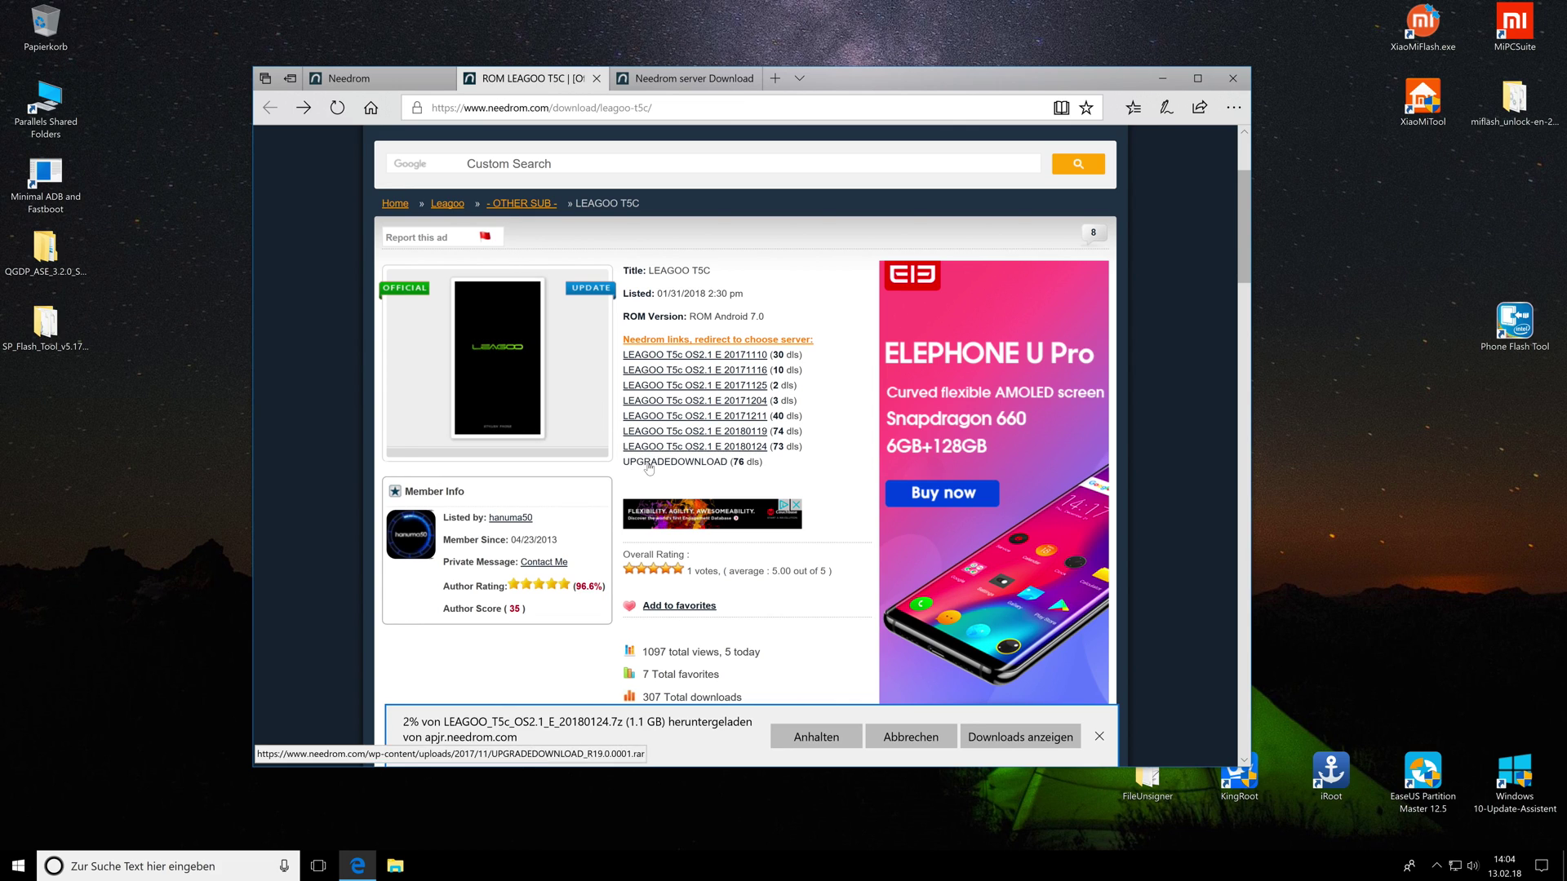
{"action": "left_click", "coordinate": [690, 470]}
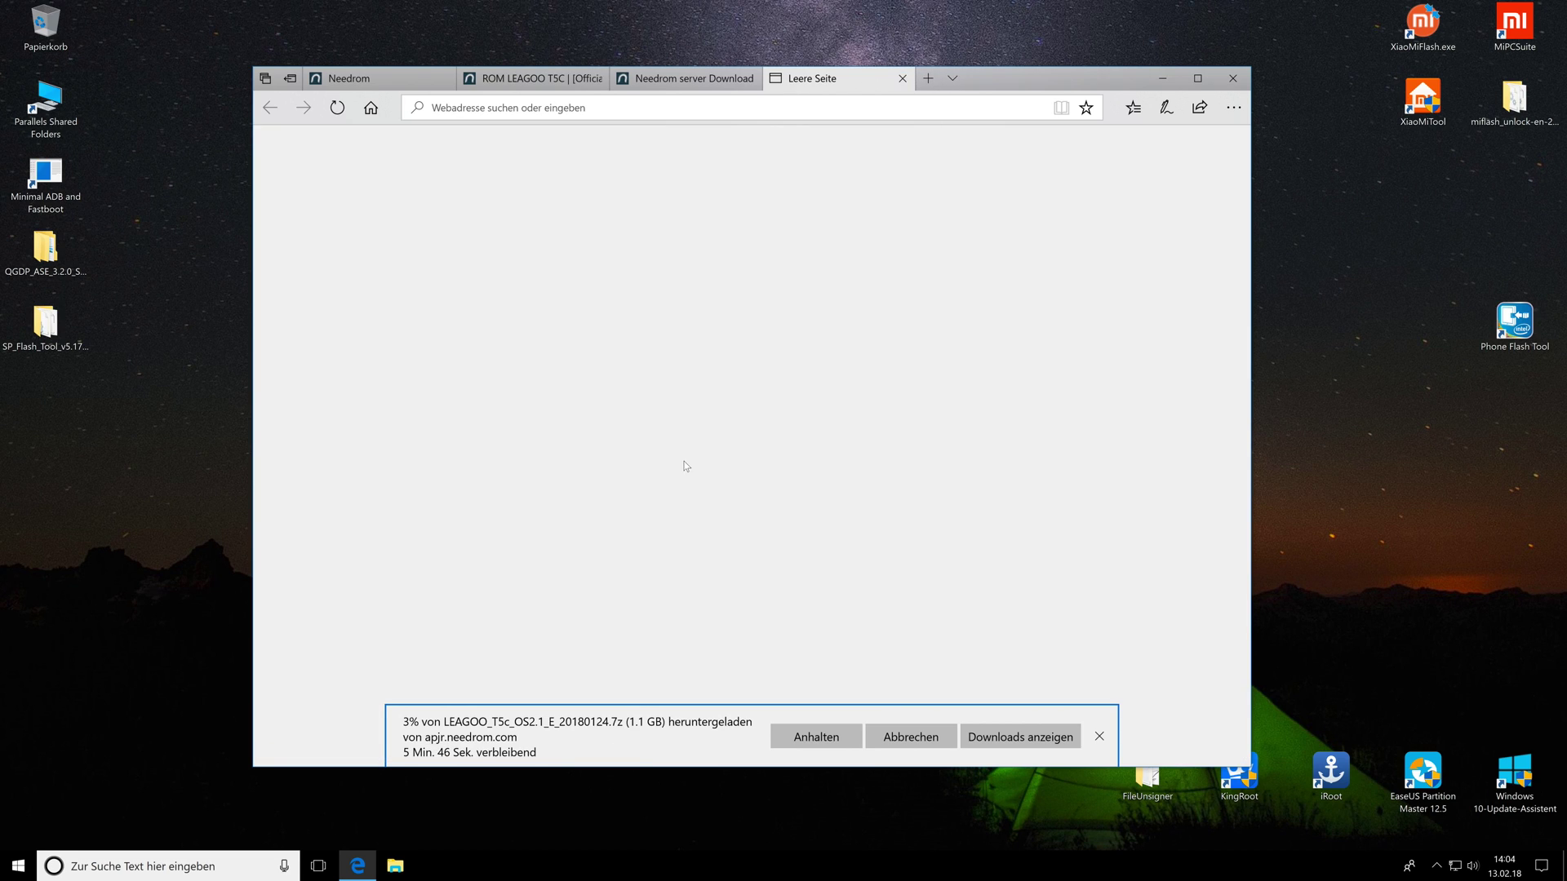
{"action": "scroll", "coordinate": [685, 465], "scroll_direction": "down", "scroll_amount": 3}
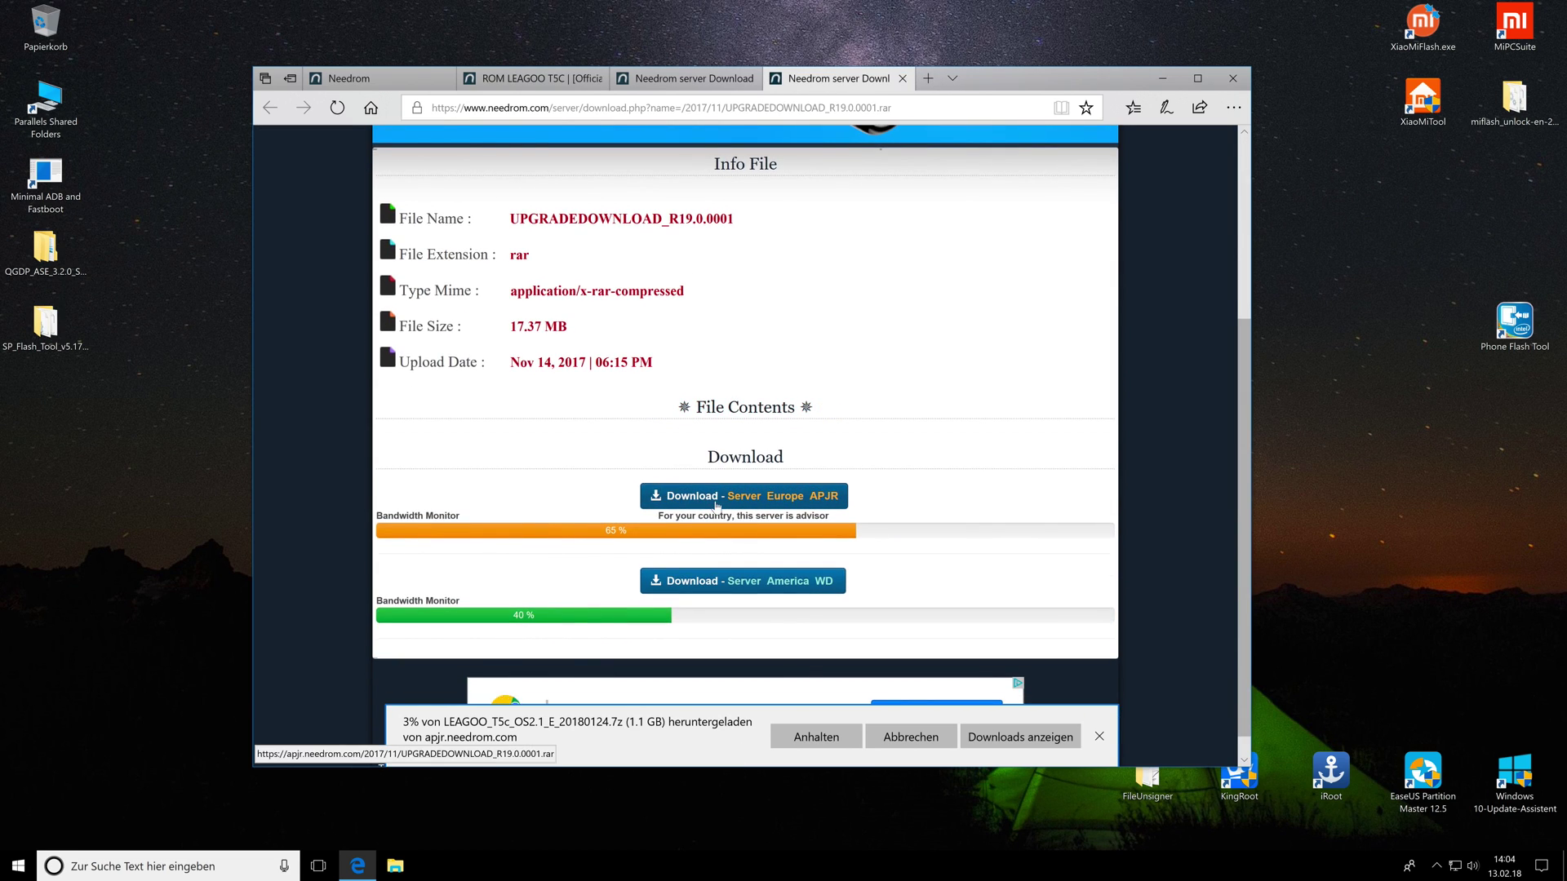
{"action": "left_click", "coordinate": [716, 501]}
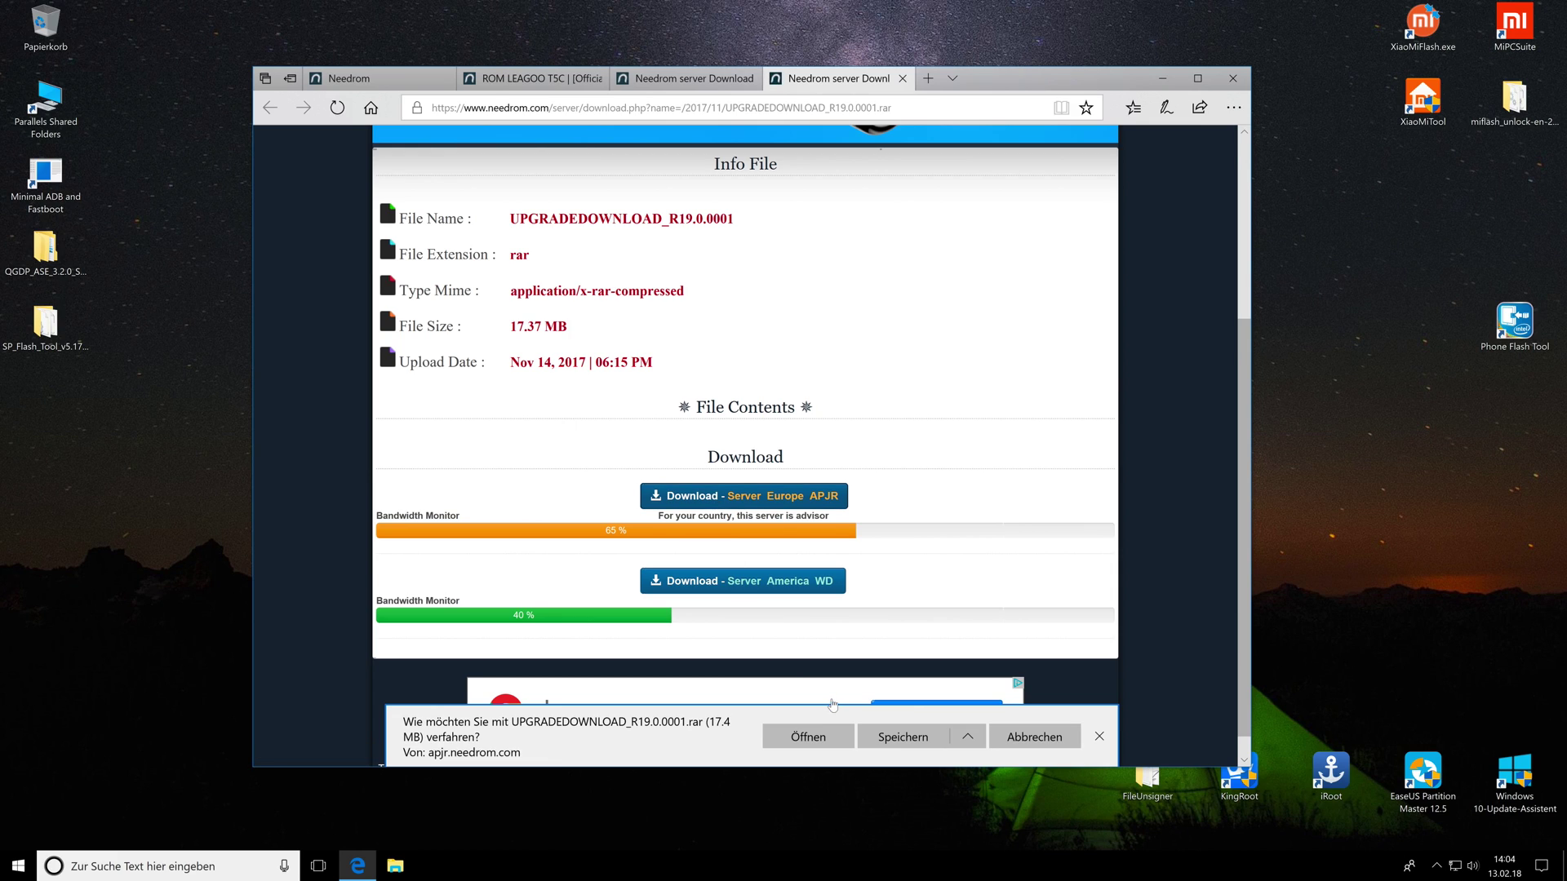
{"action": "left_click", "coordinate": [898, 737]}
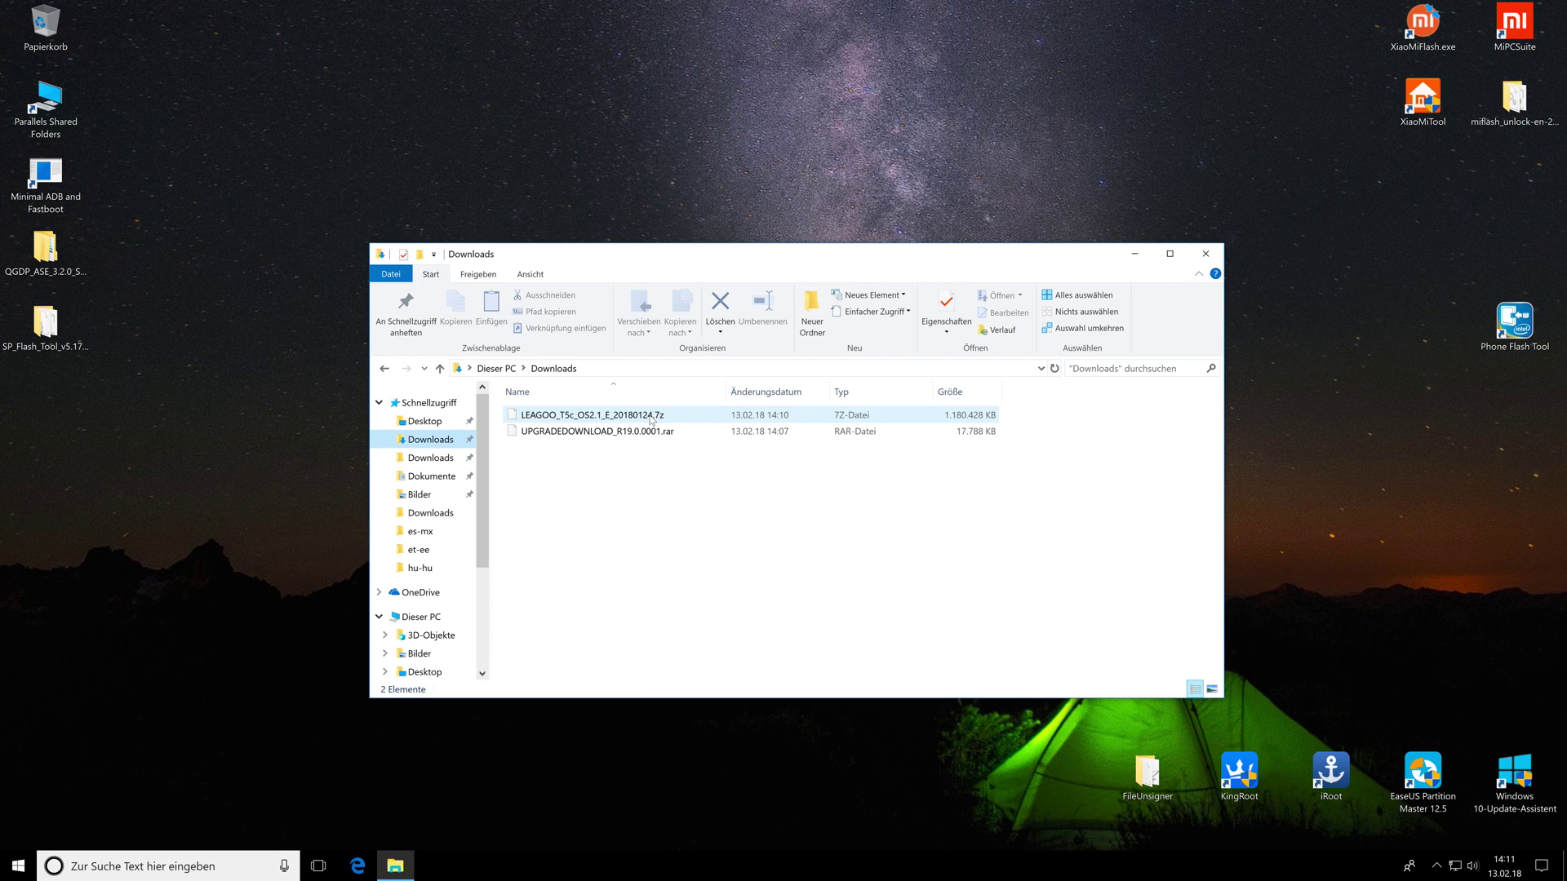
Extract the LEAGOO firmware .7z archive with 7-Zip's Dateien entpacken into Downloads
{"action": "left_click", "coordinate": [636, 418]}
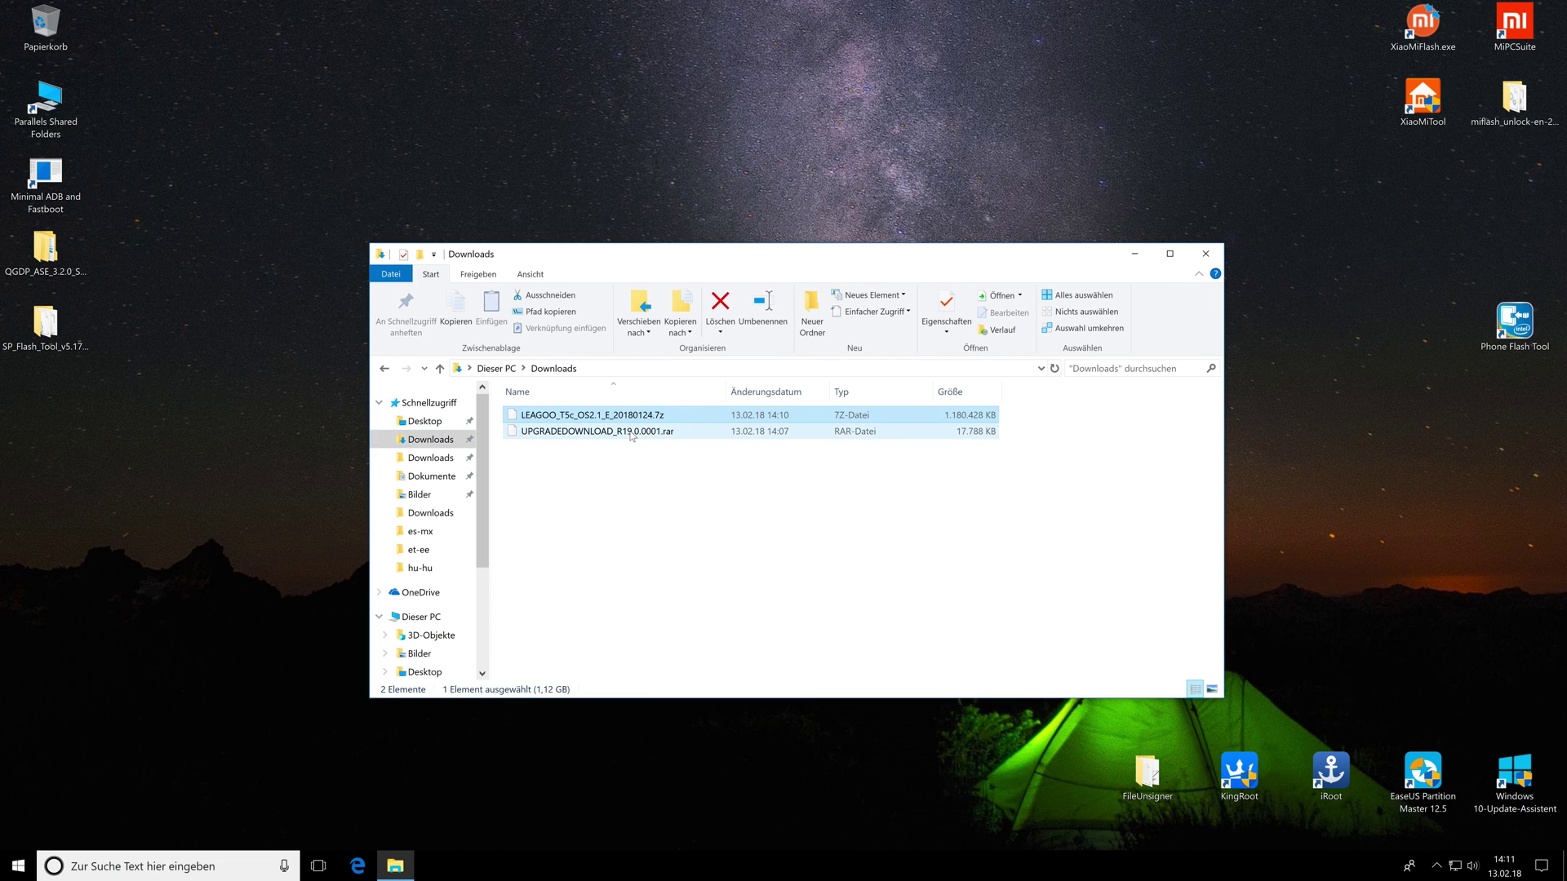
{"action": "left_click", "coordinate": [632, 432]}
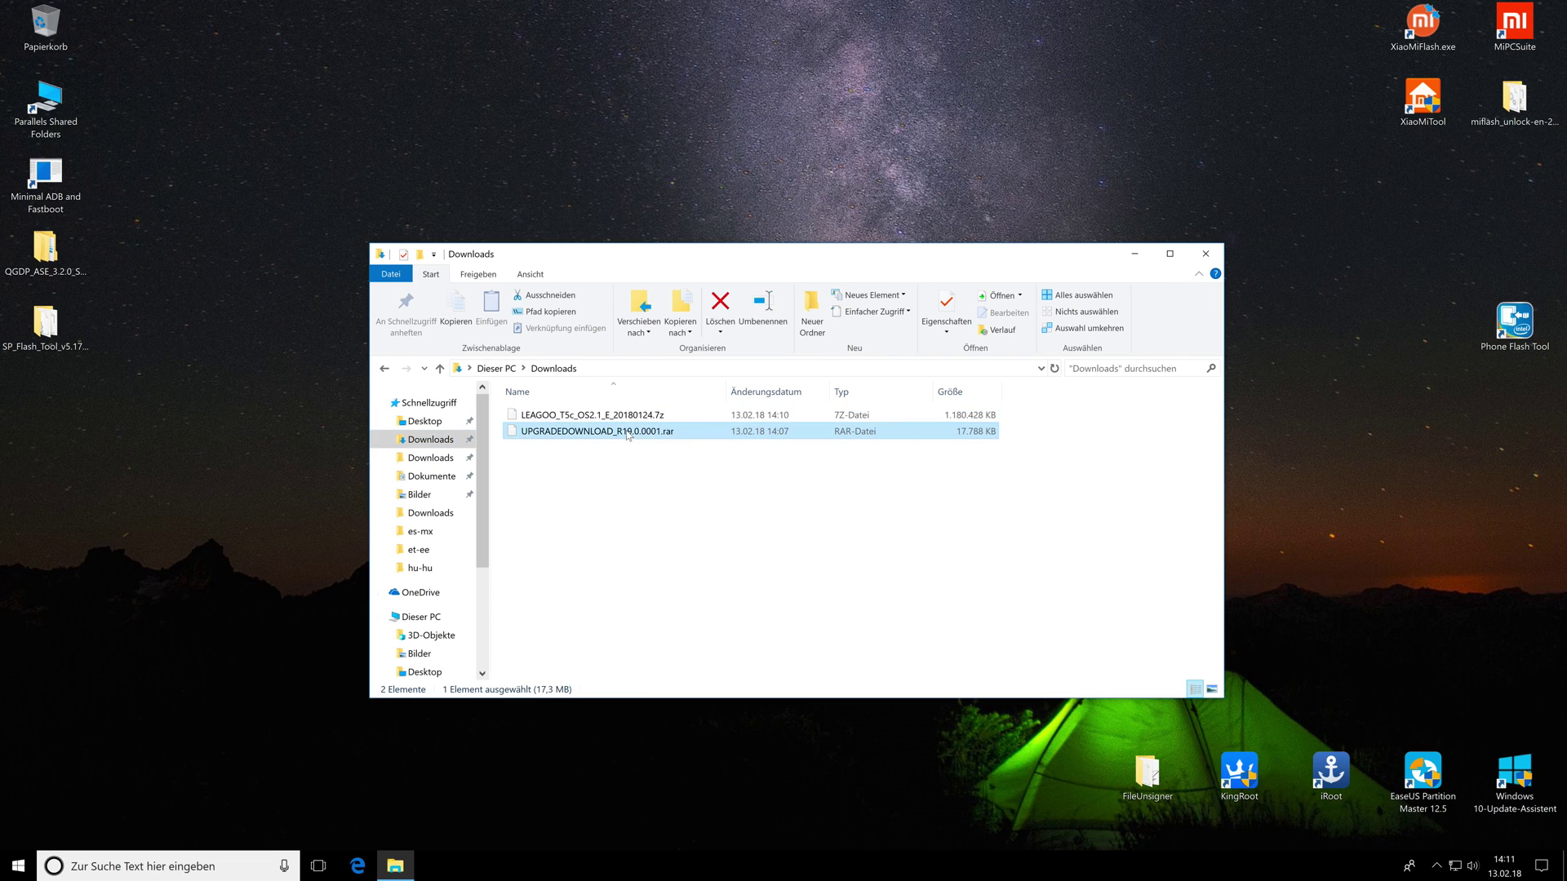
{"action": "left_click", "coordinate": [630, 418]}
{"action": "right_click", "coordinate": [628, 415]}
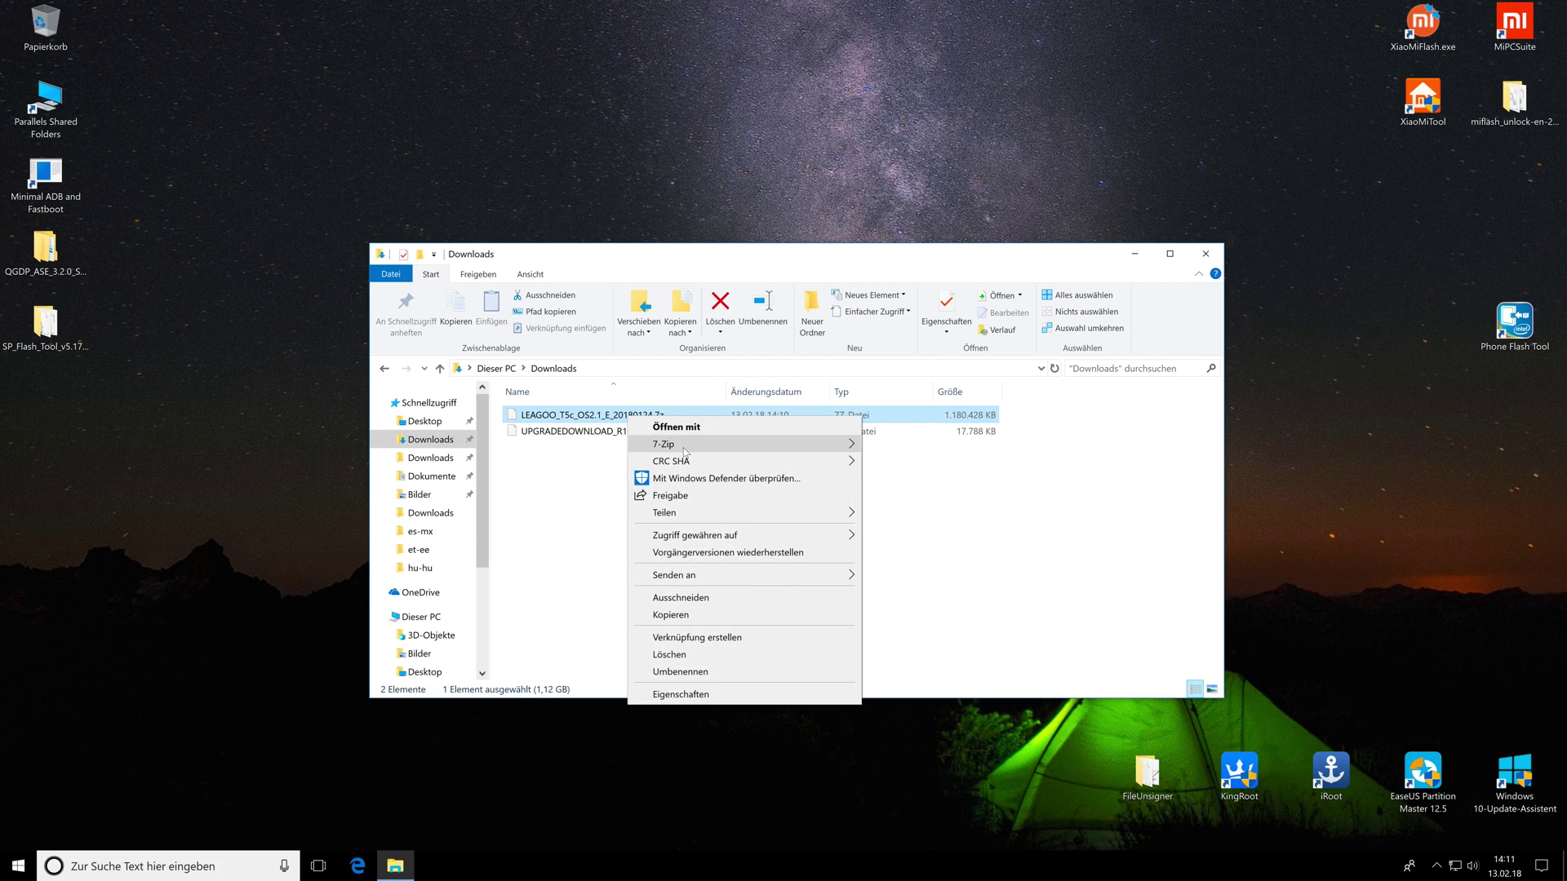
{"action": "mouse_move", "coordinate": [685, 451]}
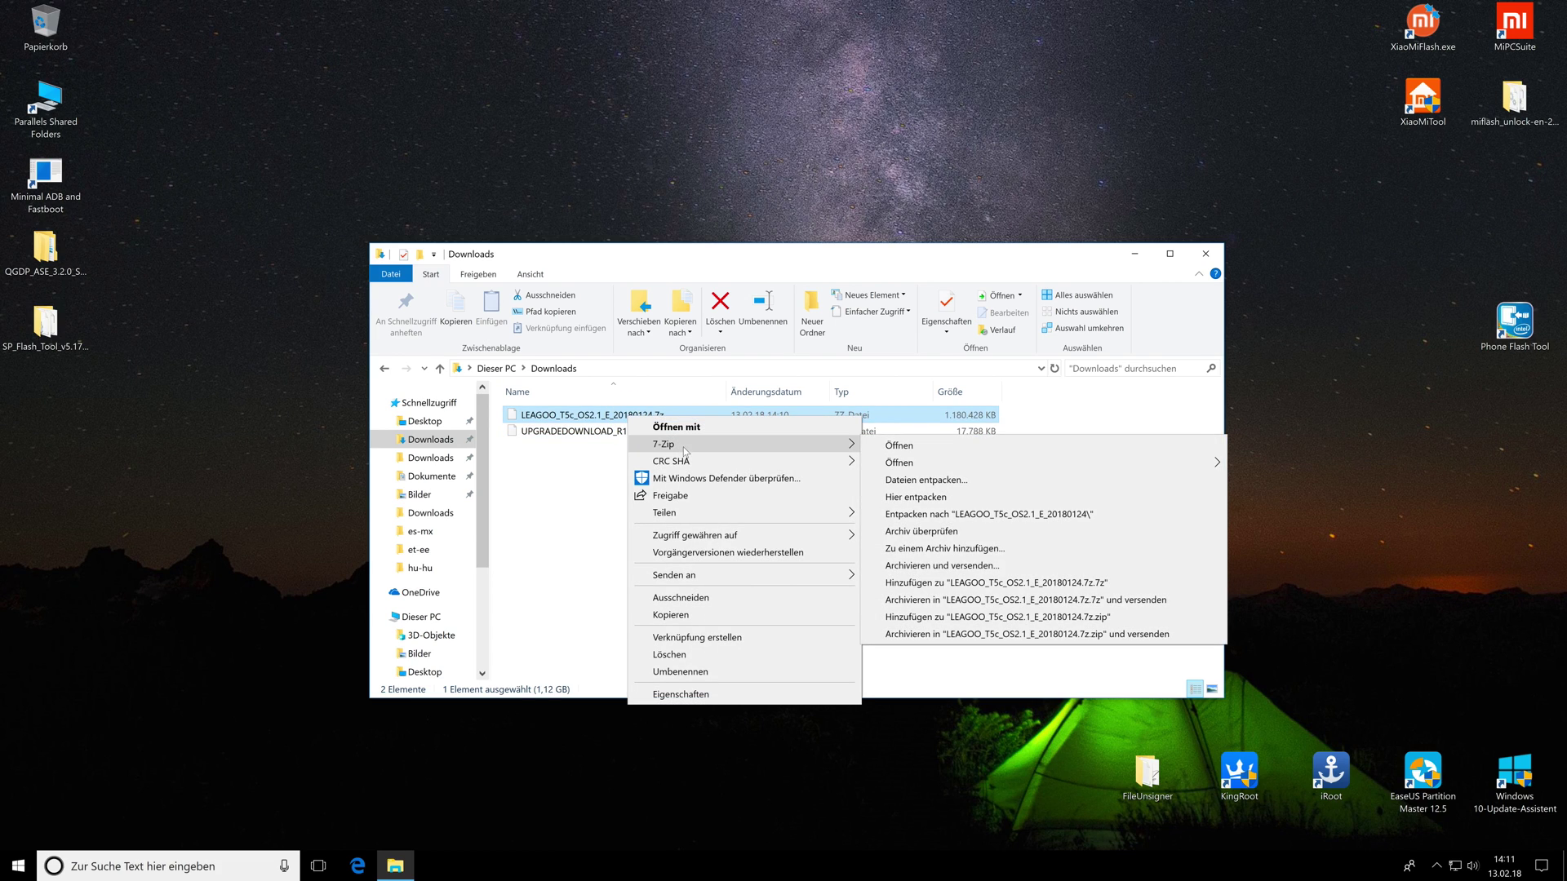
{"action": "left_click", "coordinate": [917, 481]}
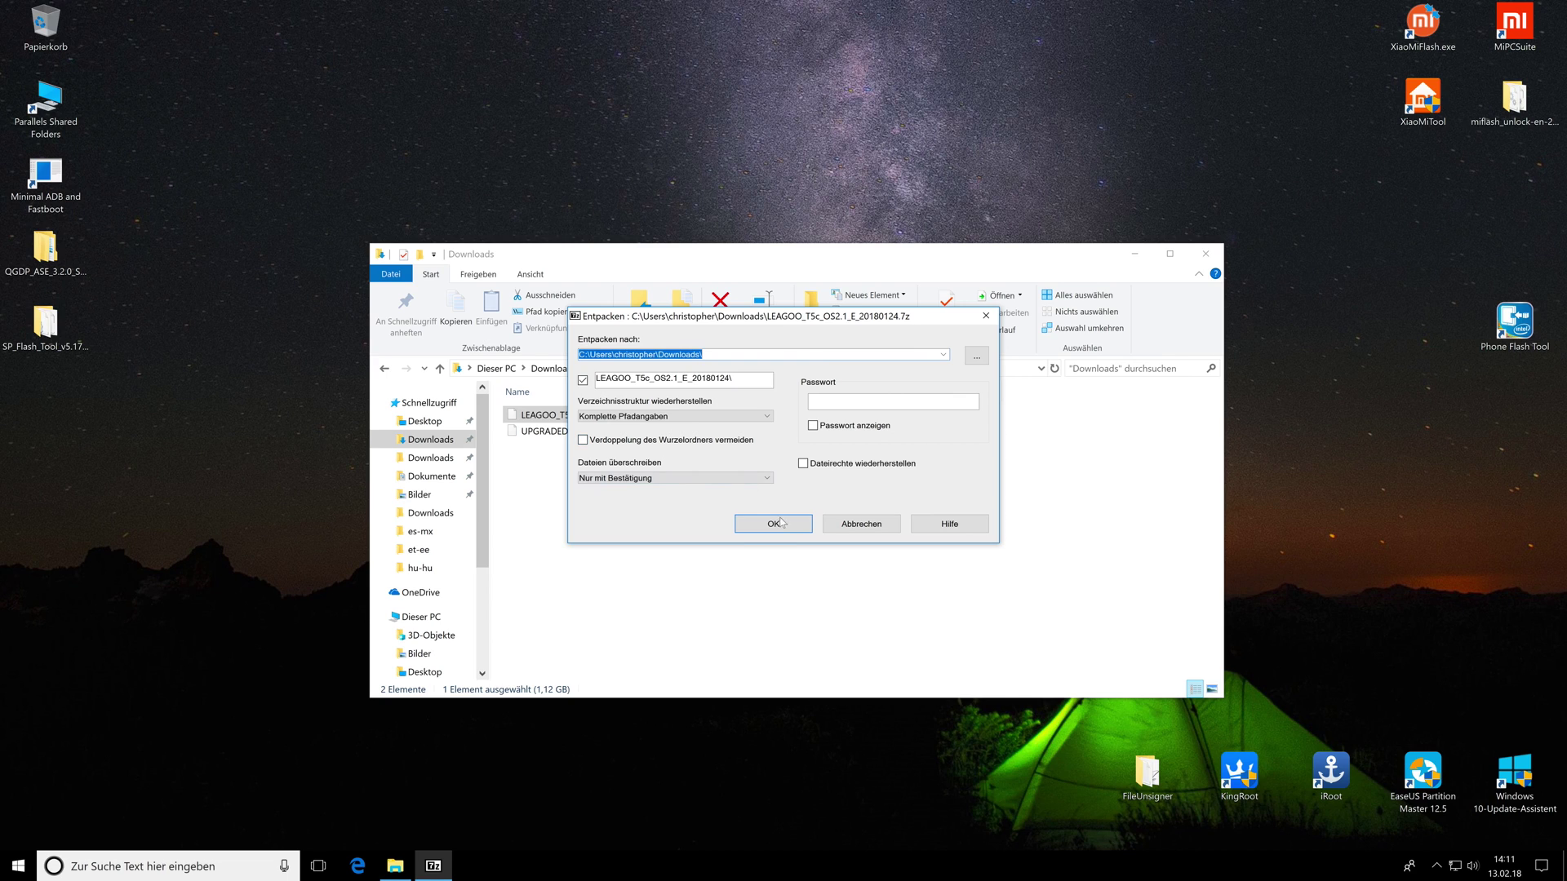
{"action": "left_click", "coordinate": [774, 523]}
Extract the UPGRADEDOWNLOAD .rar archive into its own folder in Downloads the same way
{"action": "left_click", "coordinate": [538, 432]}
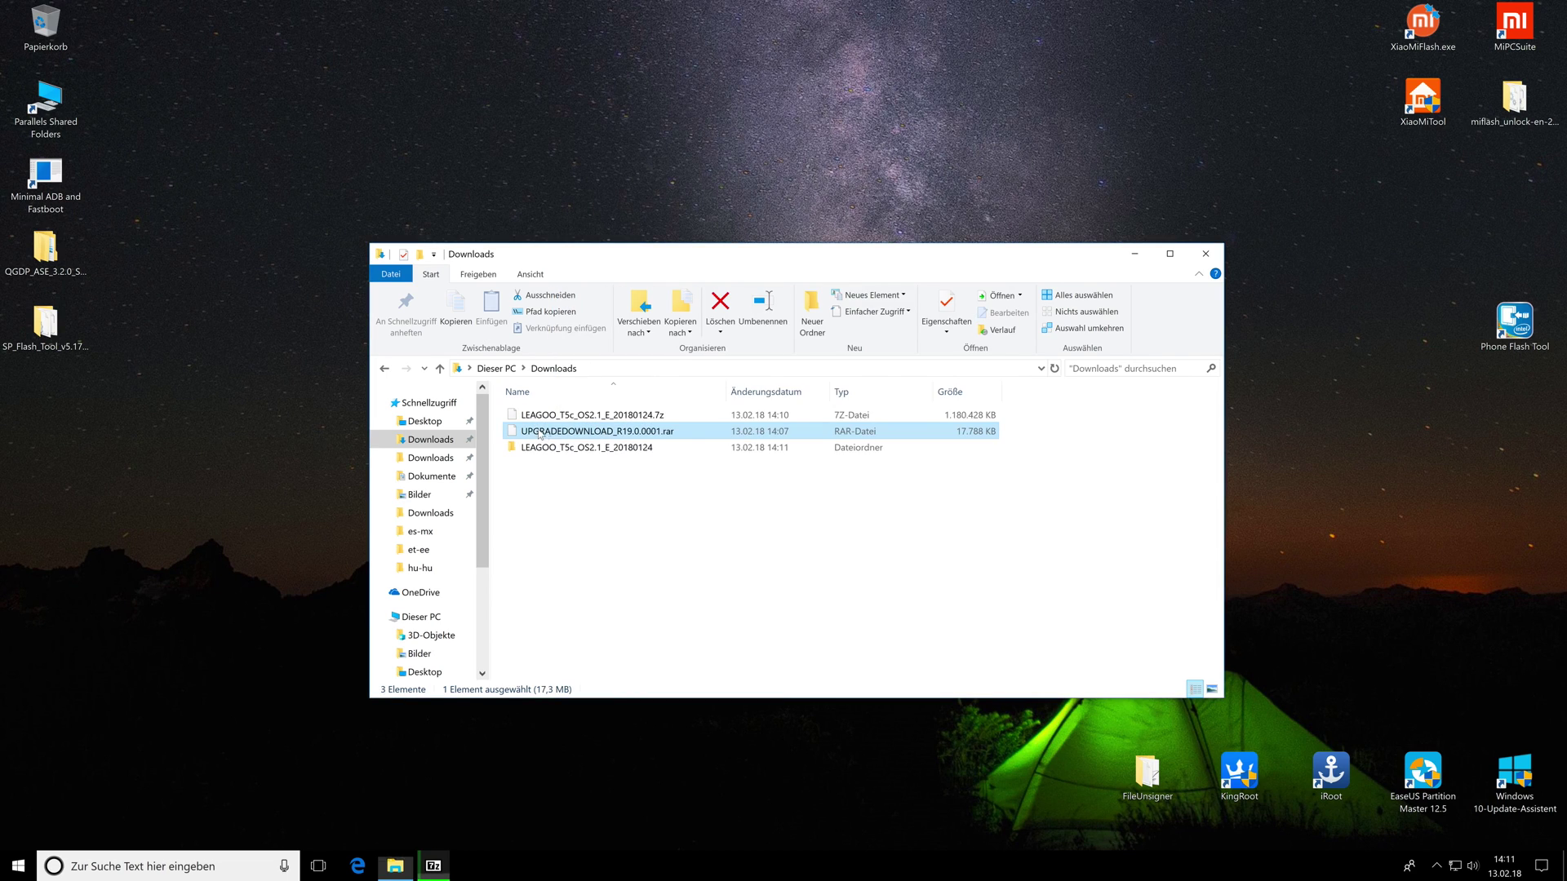
{"action": "right_click", "coordinate": [538, 433]}
{"action": "mouse_move", "coordinate": [771, 459]}
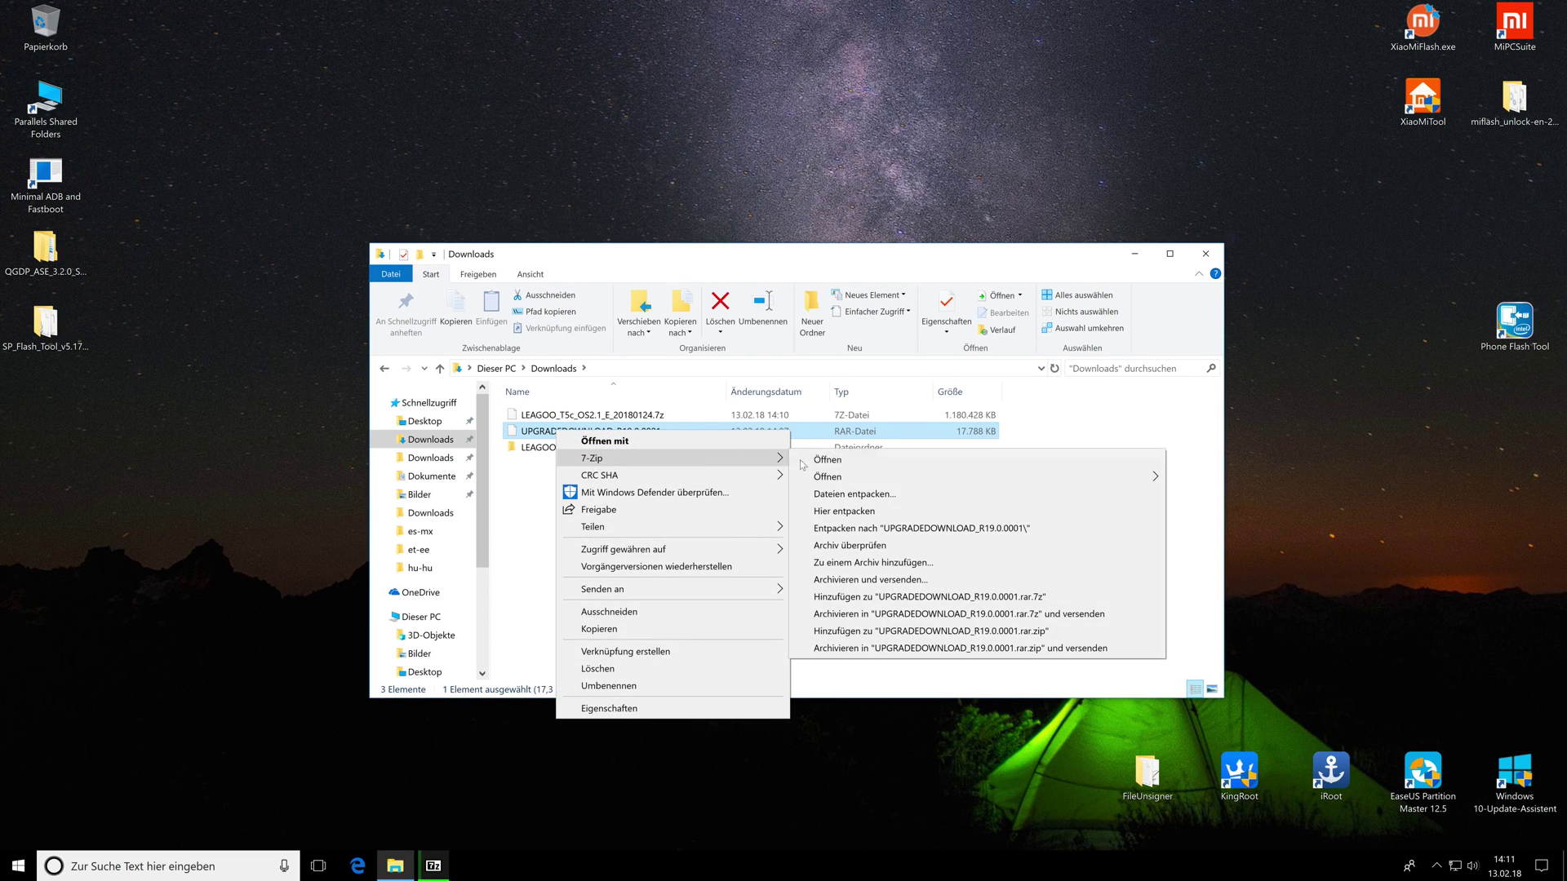
{"action": "left_click", "coordinate": [825, 494]}
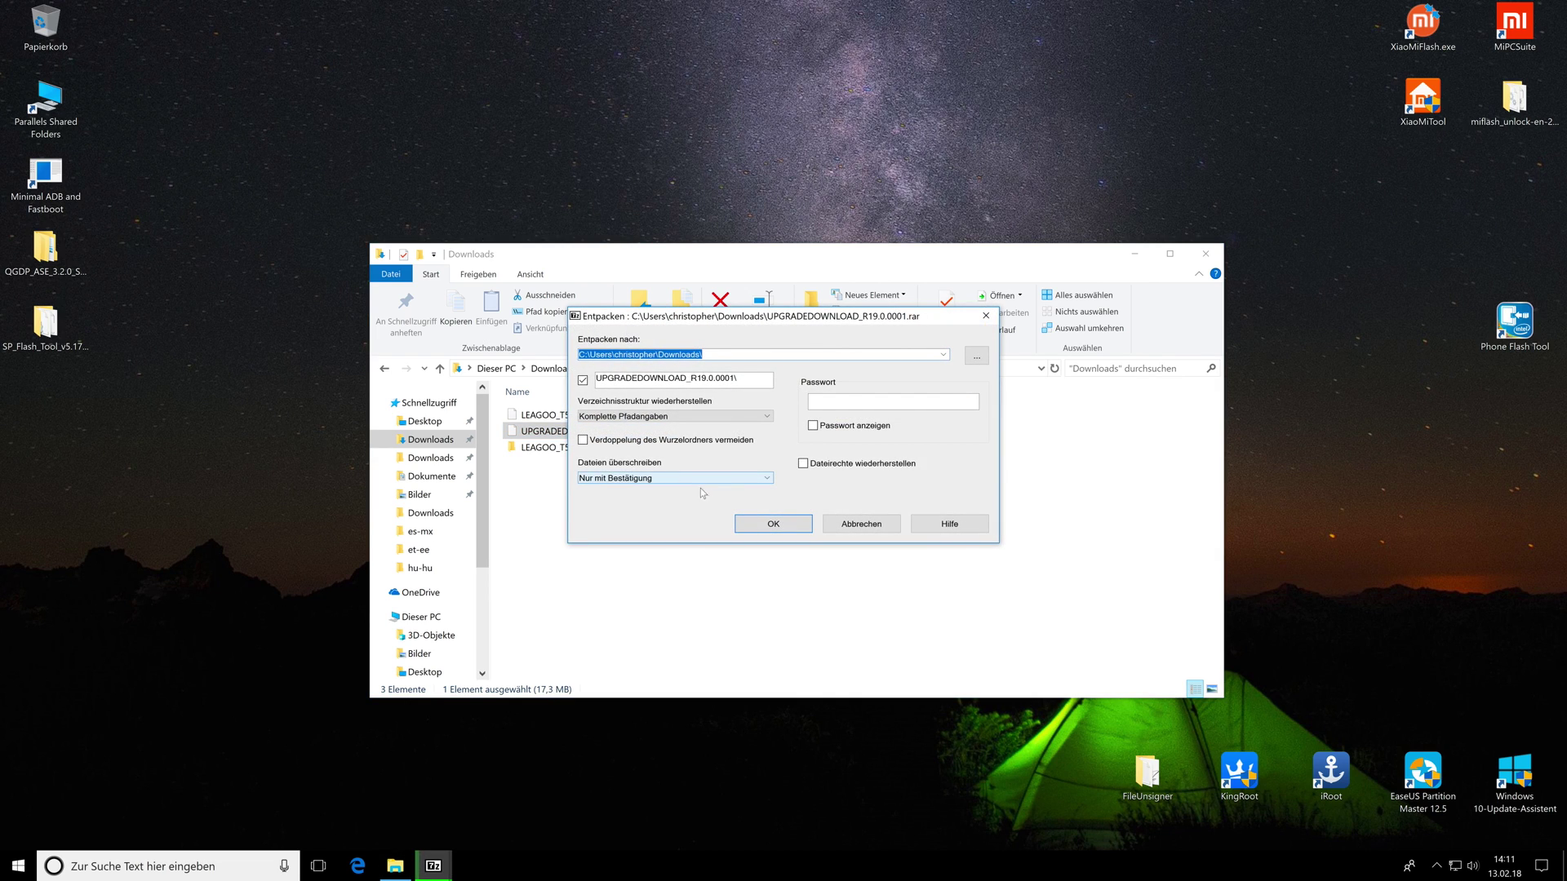
{"action": "left_click", "coordinate": [757, 522]}
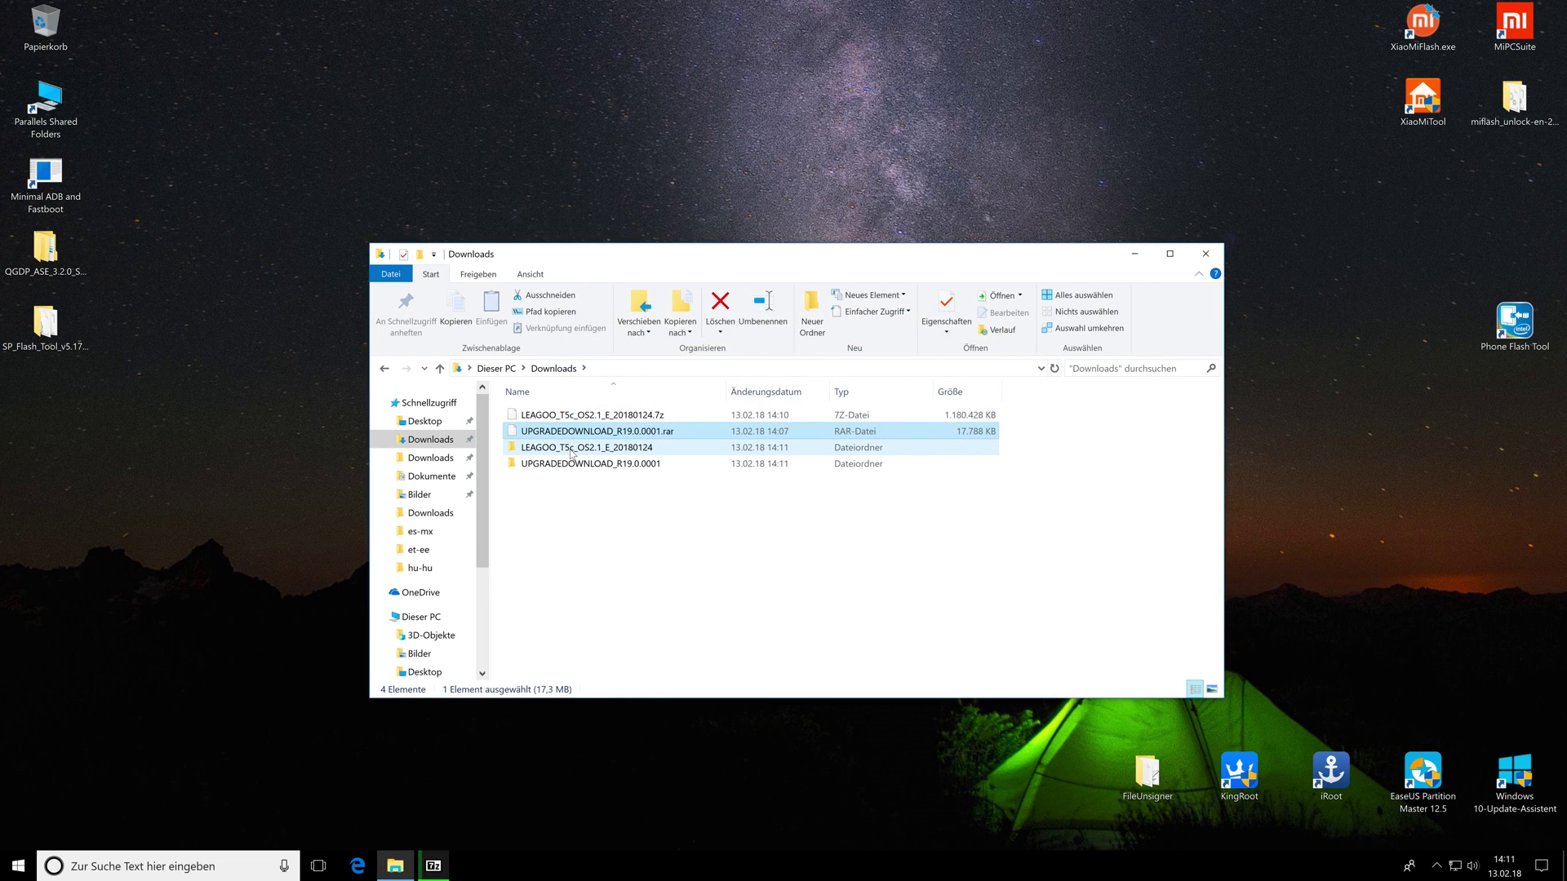
Move the windows aside and open the LEAGOO_T5c_OS2.1_E_20180124 folder to confirm the .pac file
{"action": "left_click_drag", "start_coordinate": [630, 255], "coordinate": [639, 503]}
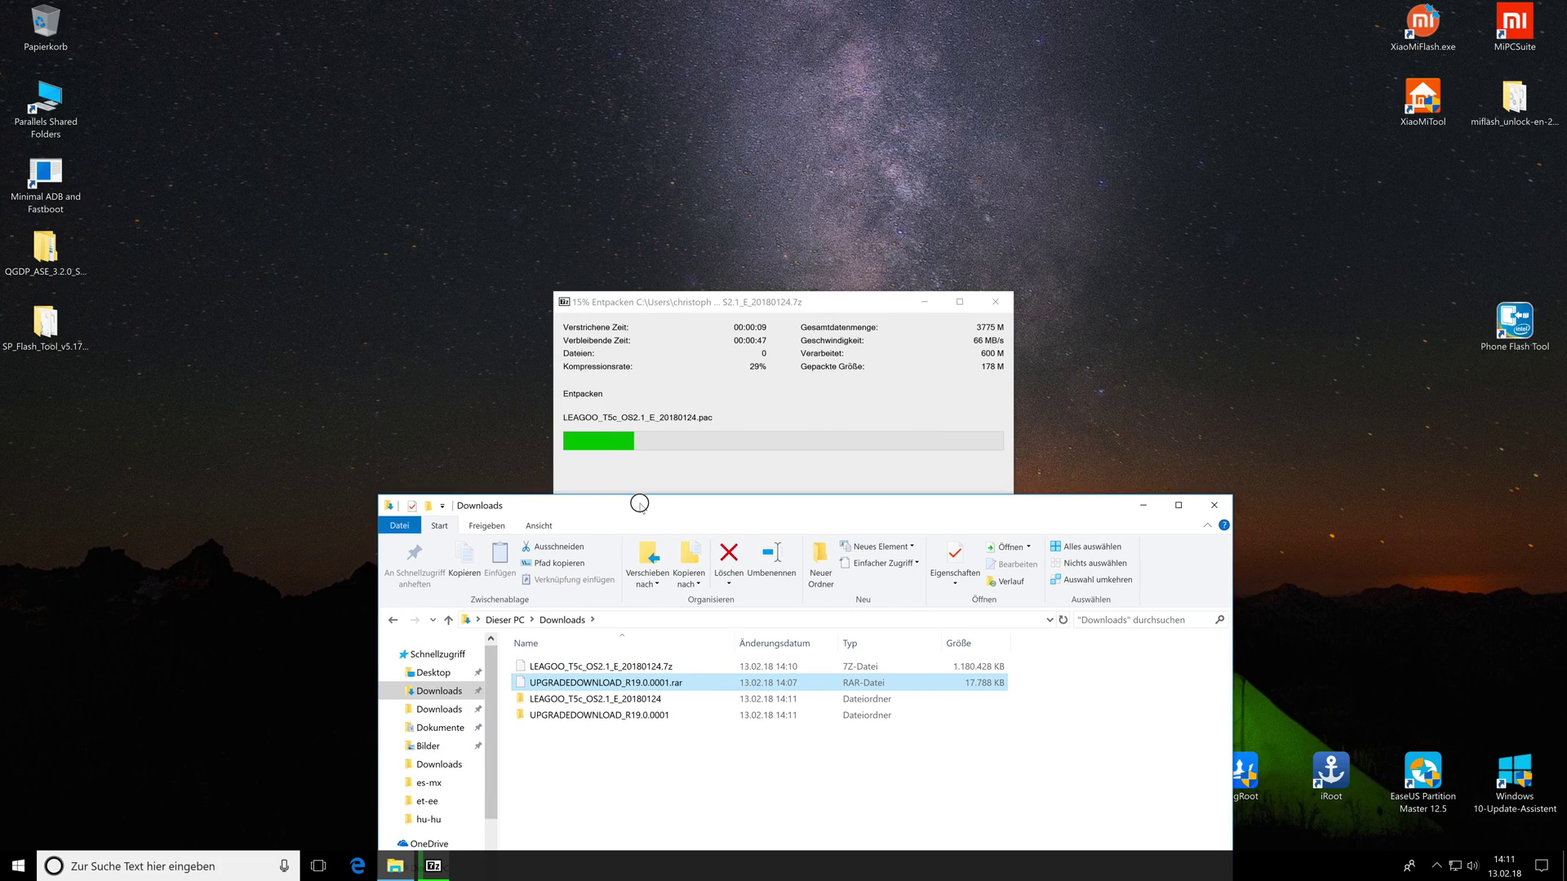
{"action": "left_click_drag", "start_coordinate": [662, 302], "coordinate": [522, 85]}
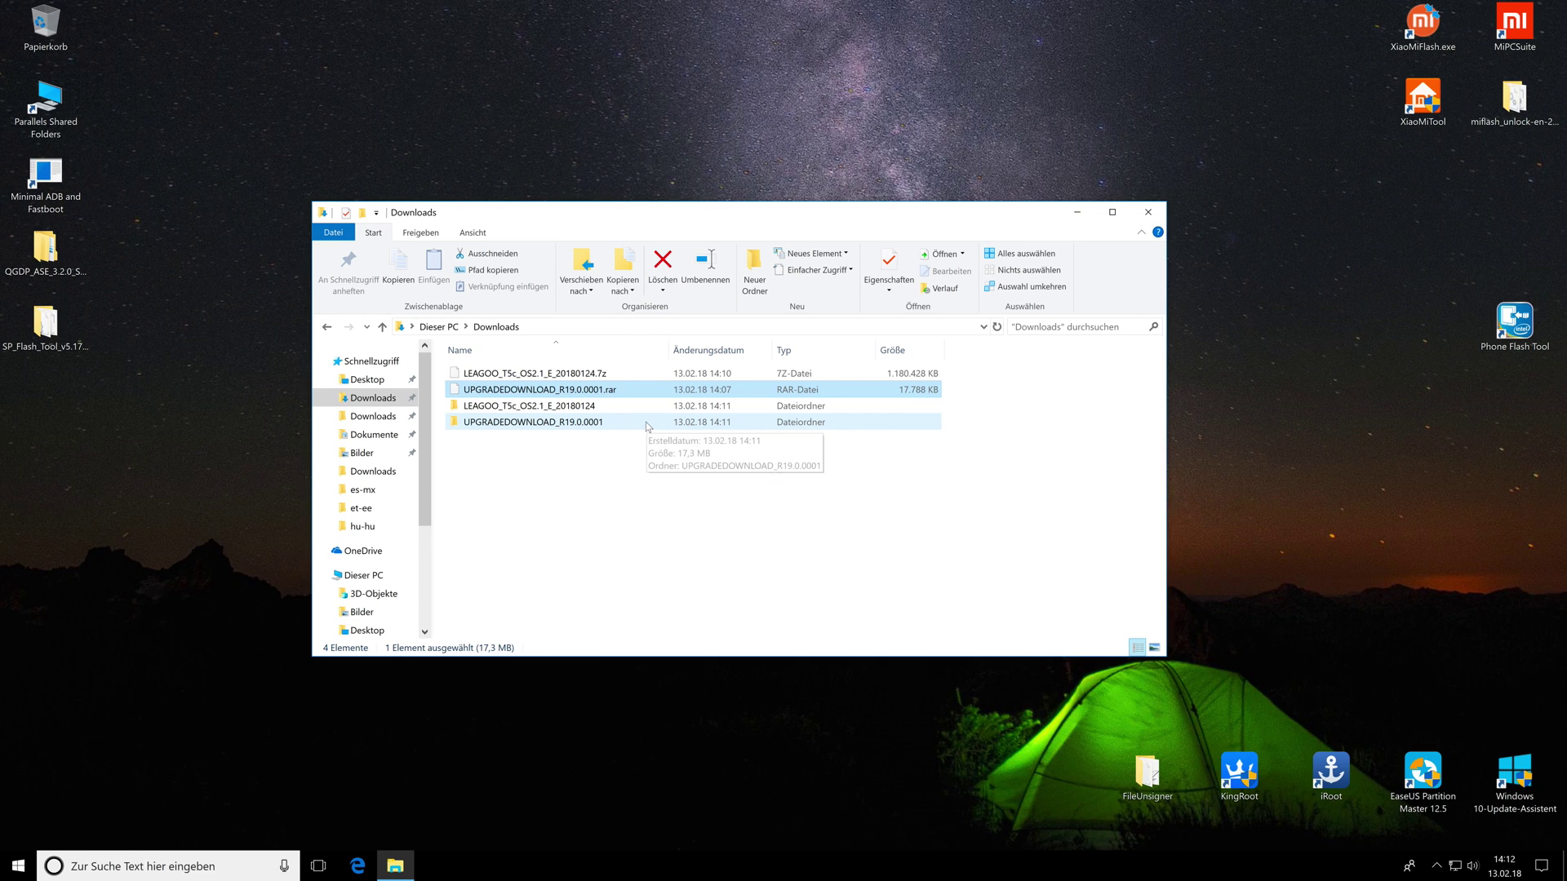
{"action": "left_click", "coordinate": [486, 424]}
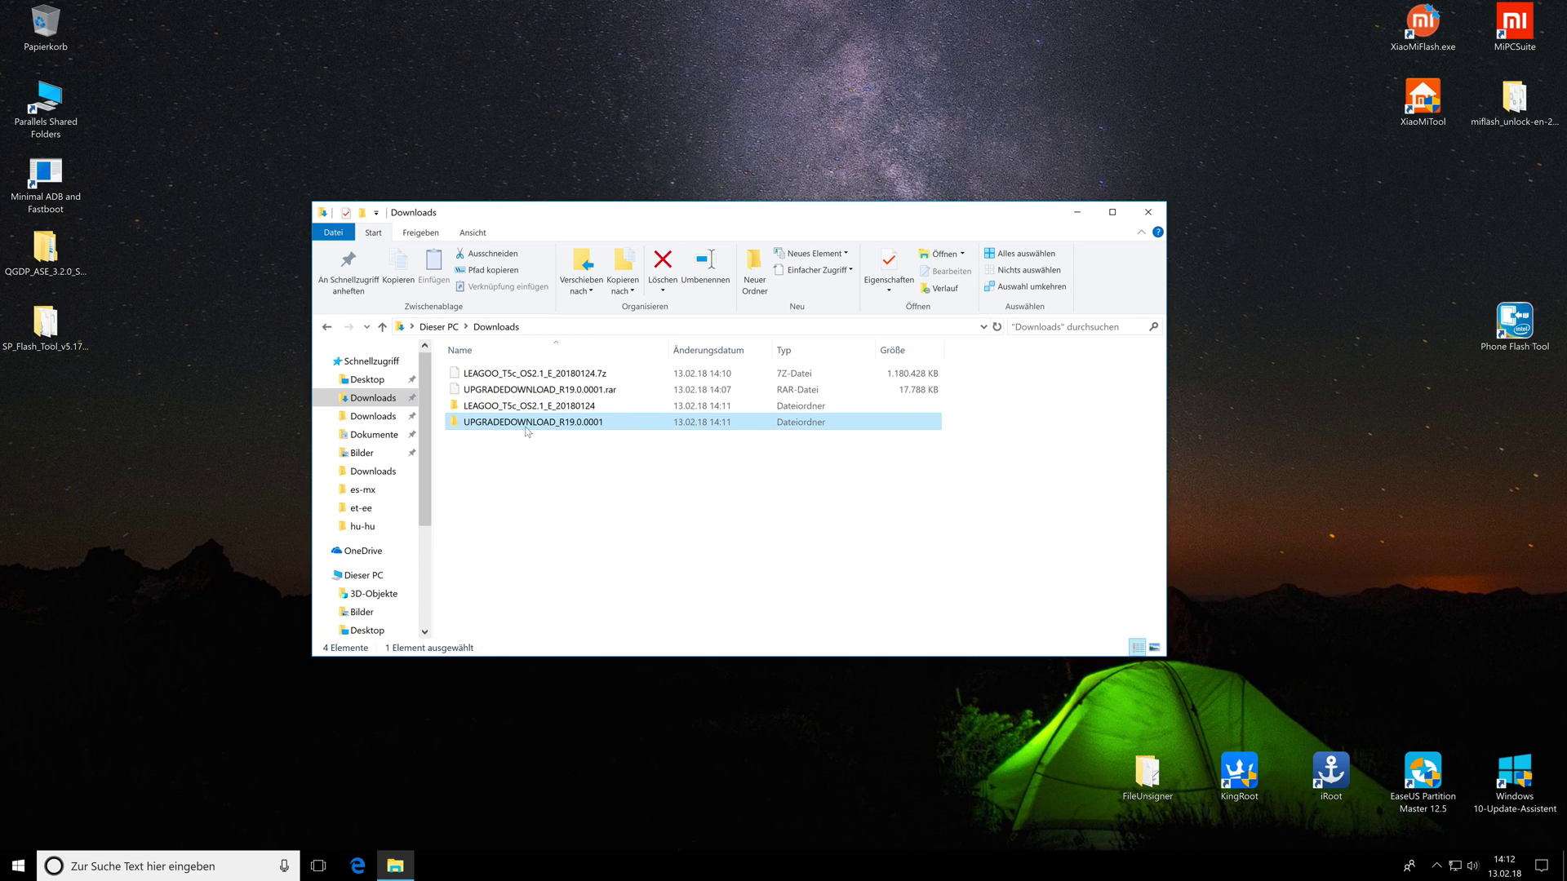
{"action": "left_click", "coordinate": [514, 408]}
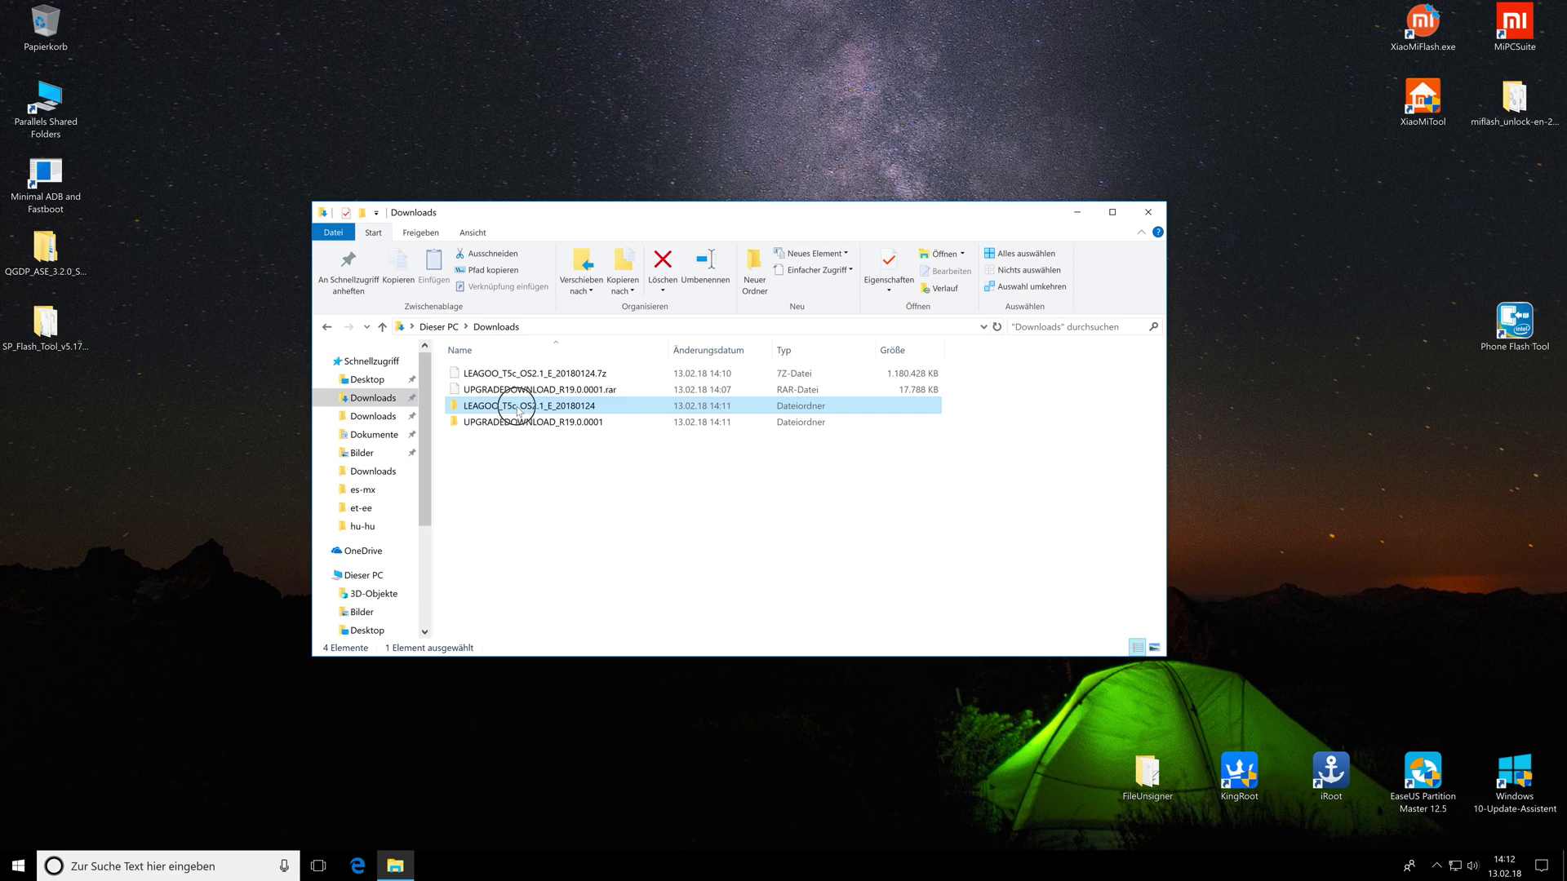
{"action": "double_click", "coordinate": [517, 403]}
{"action": "left_click", "coordinate": [576, 373]}
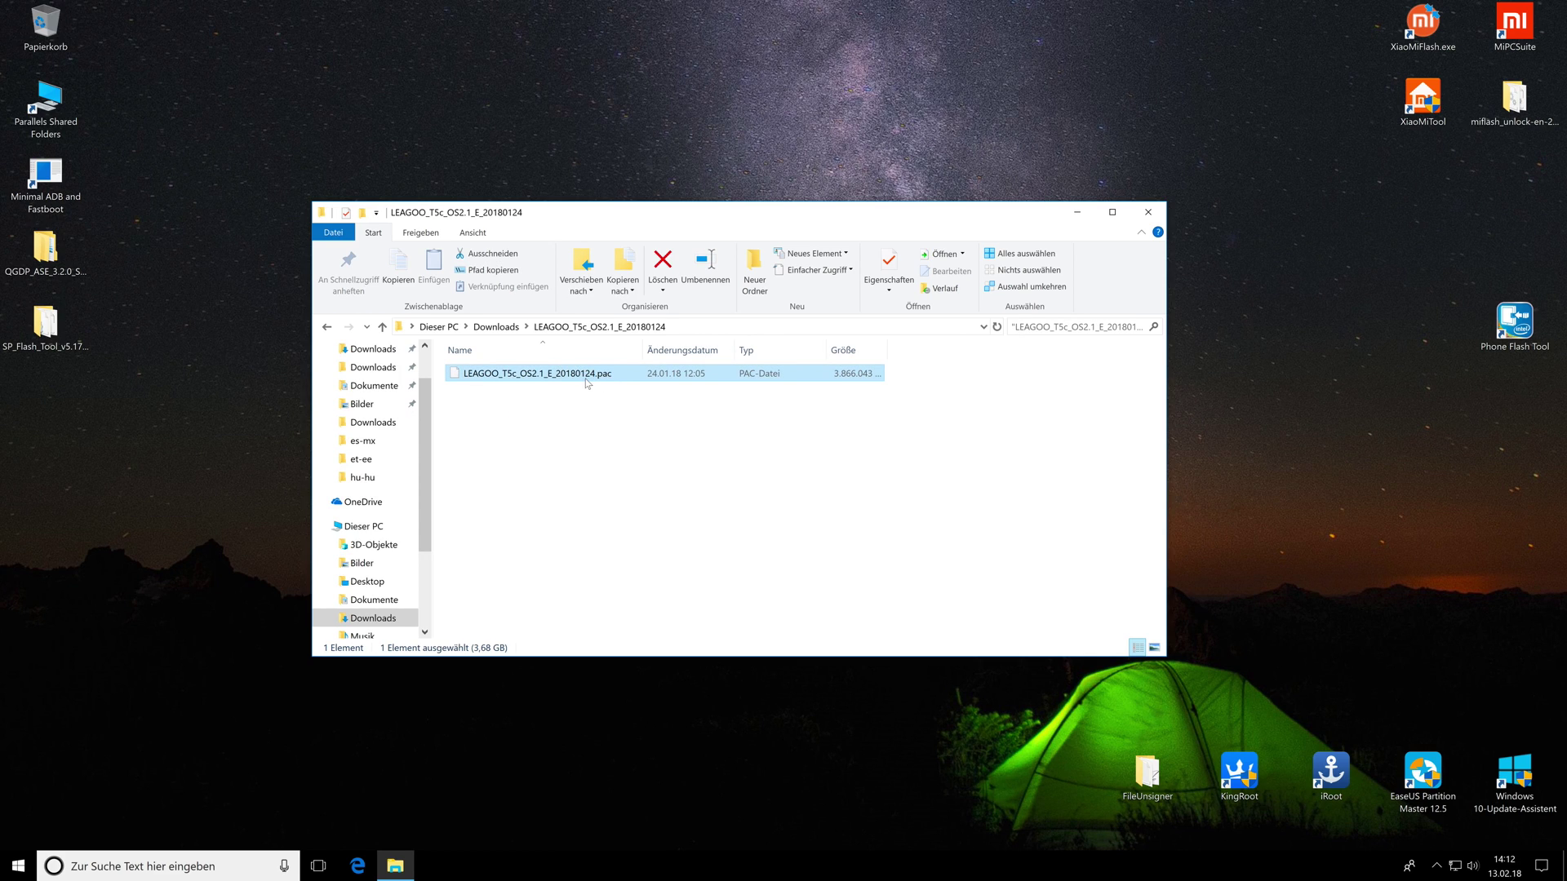
Go back to Downloads and open the inner UPGRADEDOWNLOAD_R19.0.0001 folder
{"action": "left_click", "coordinate": [327, 327]}
{"action": "left_click", "coordinate": [484, 389]}
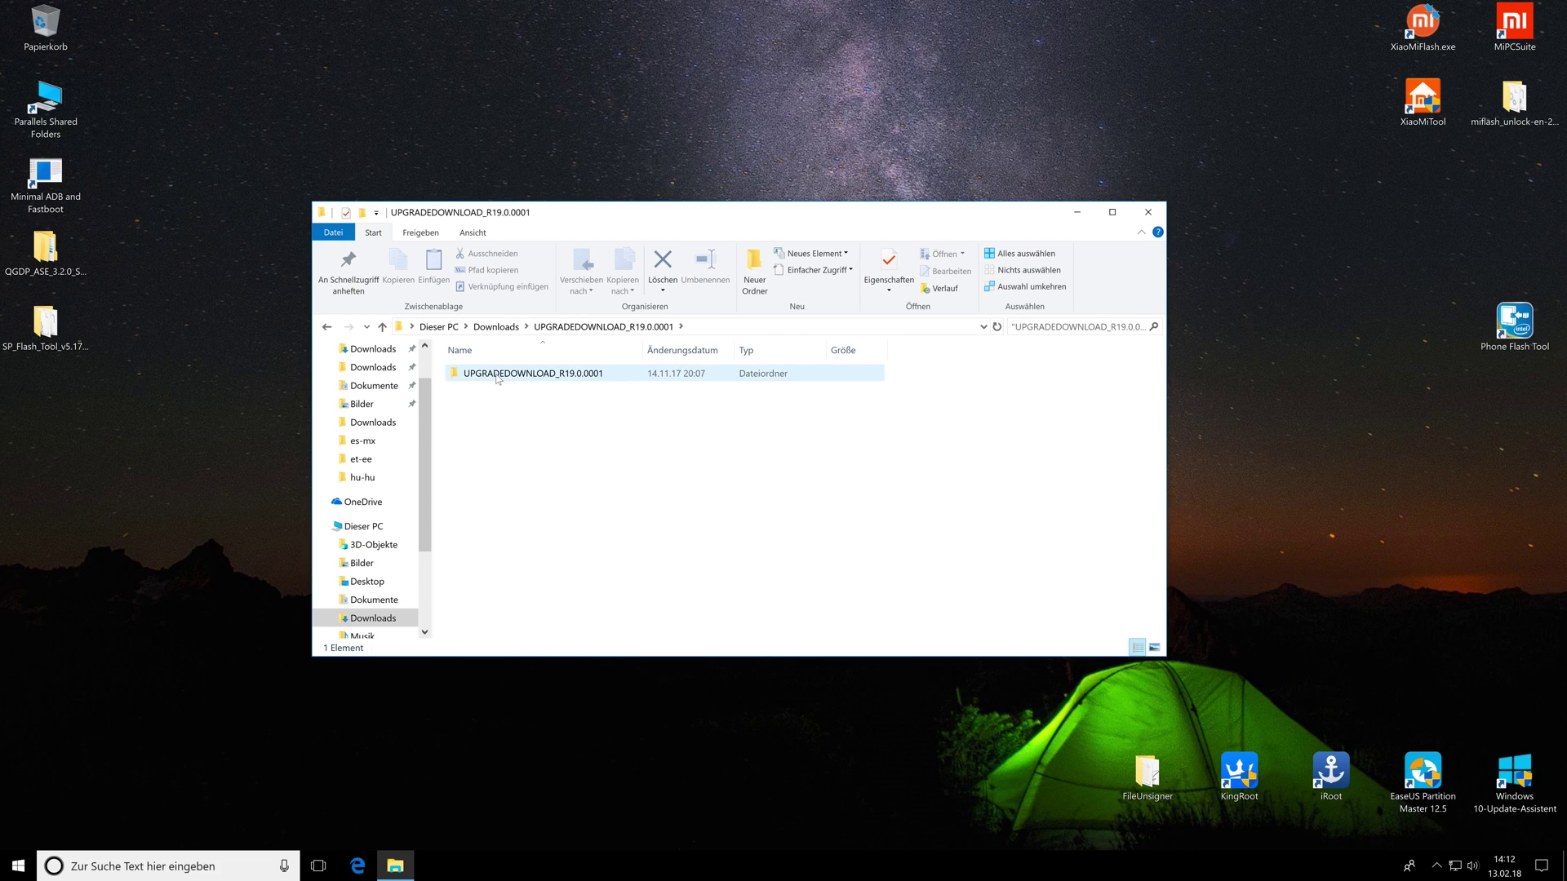
{"action": "double_click", "coordinate": [498, 374]}
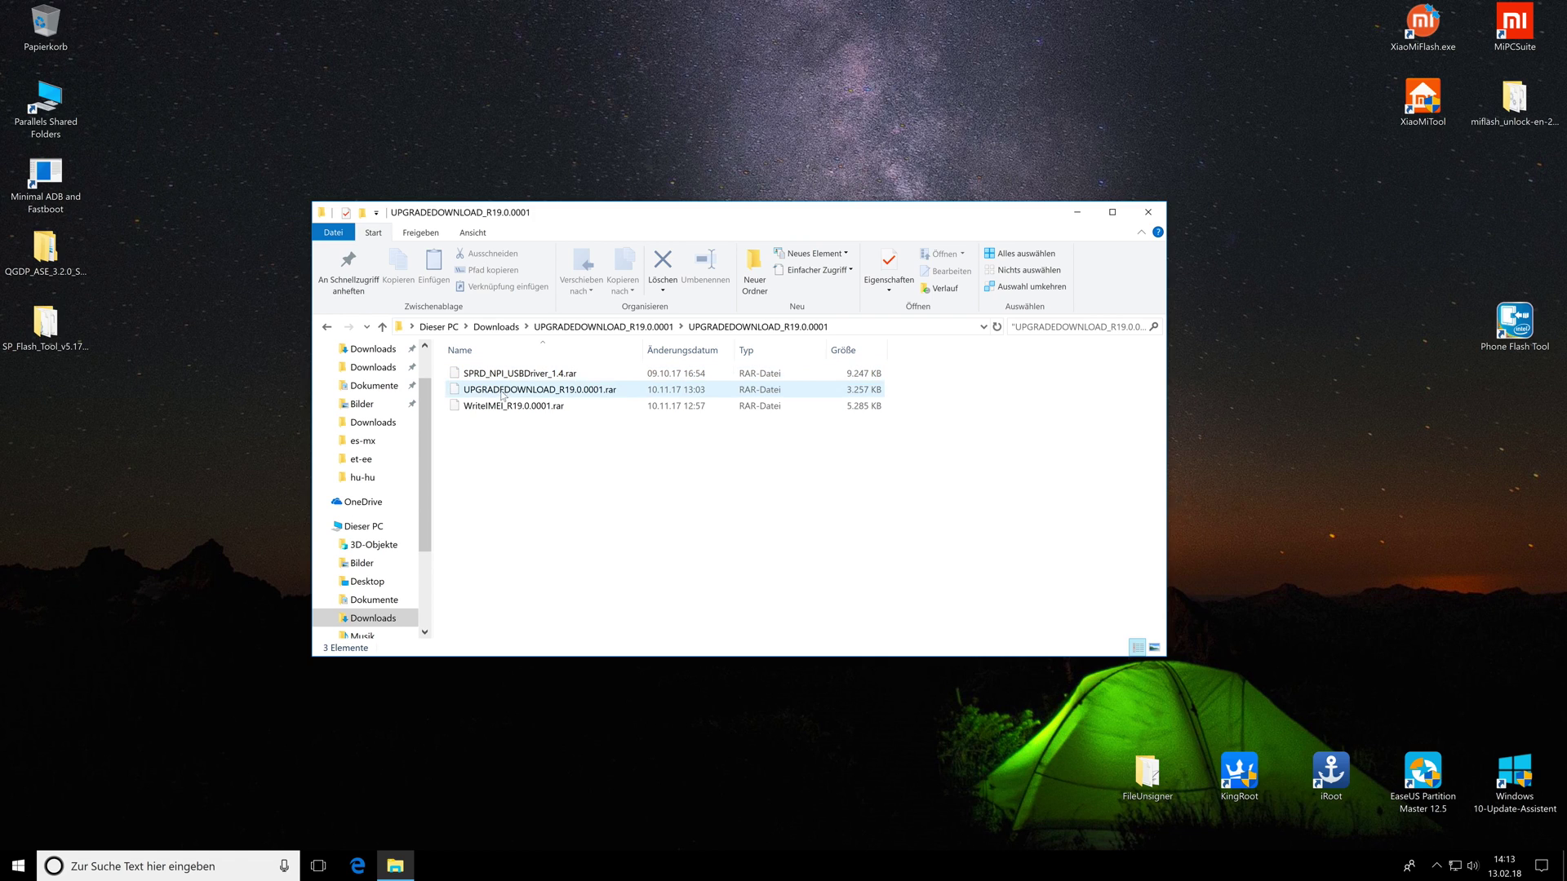
Extract UPGRADEDOWNLOAD_R19.0.0001.rar into its own folder with 7-Zip
{"action": "left_click", "coordinate": [488, 390]}
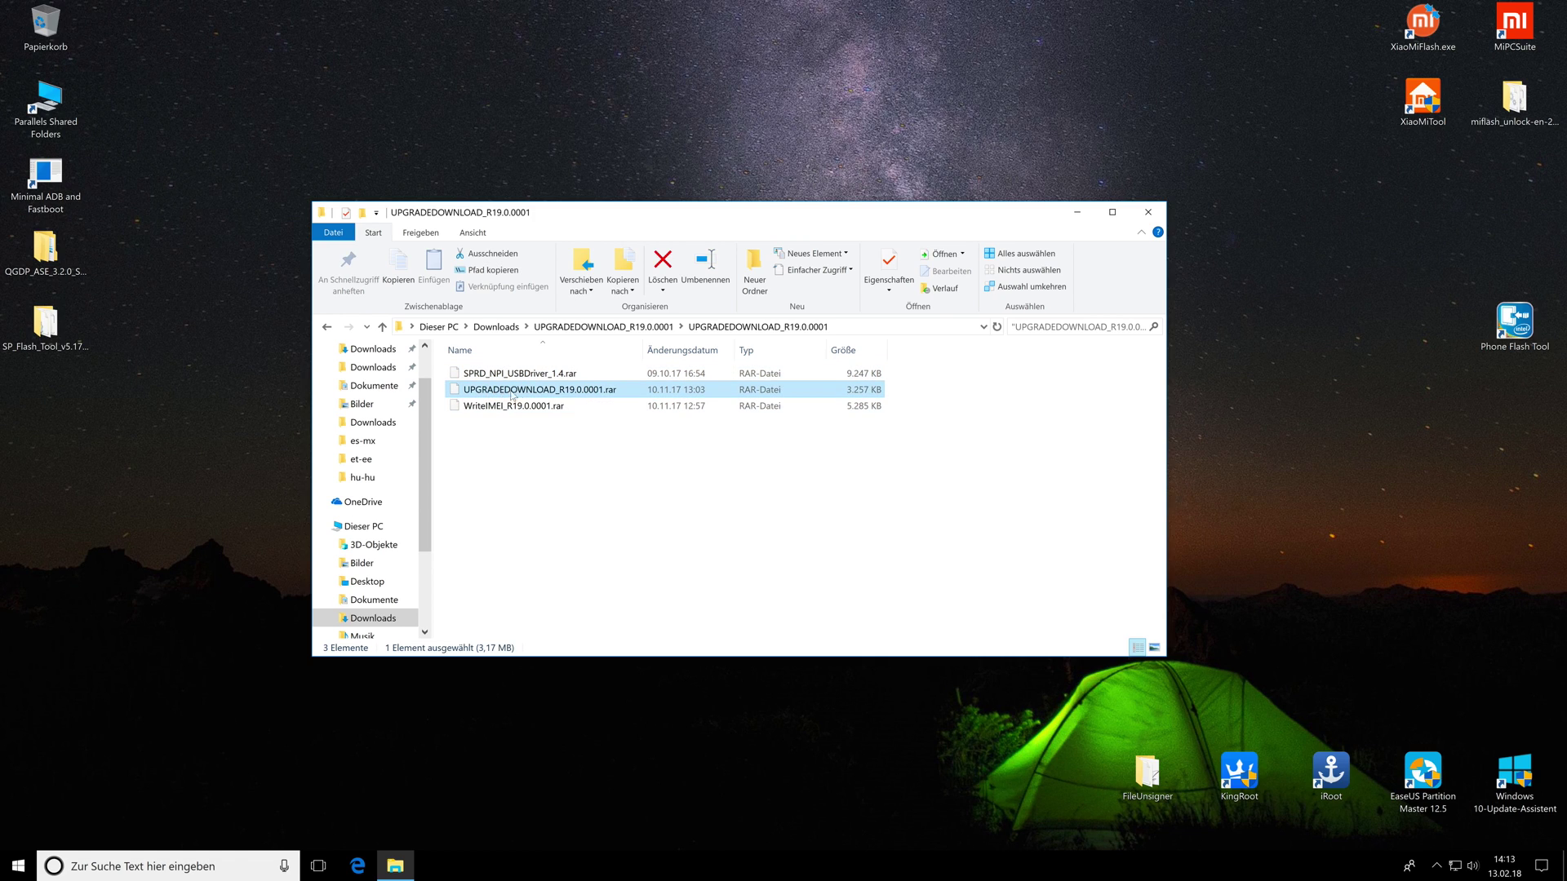
{"action": "right_click", "coordinate": [526, 391]}
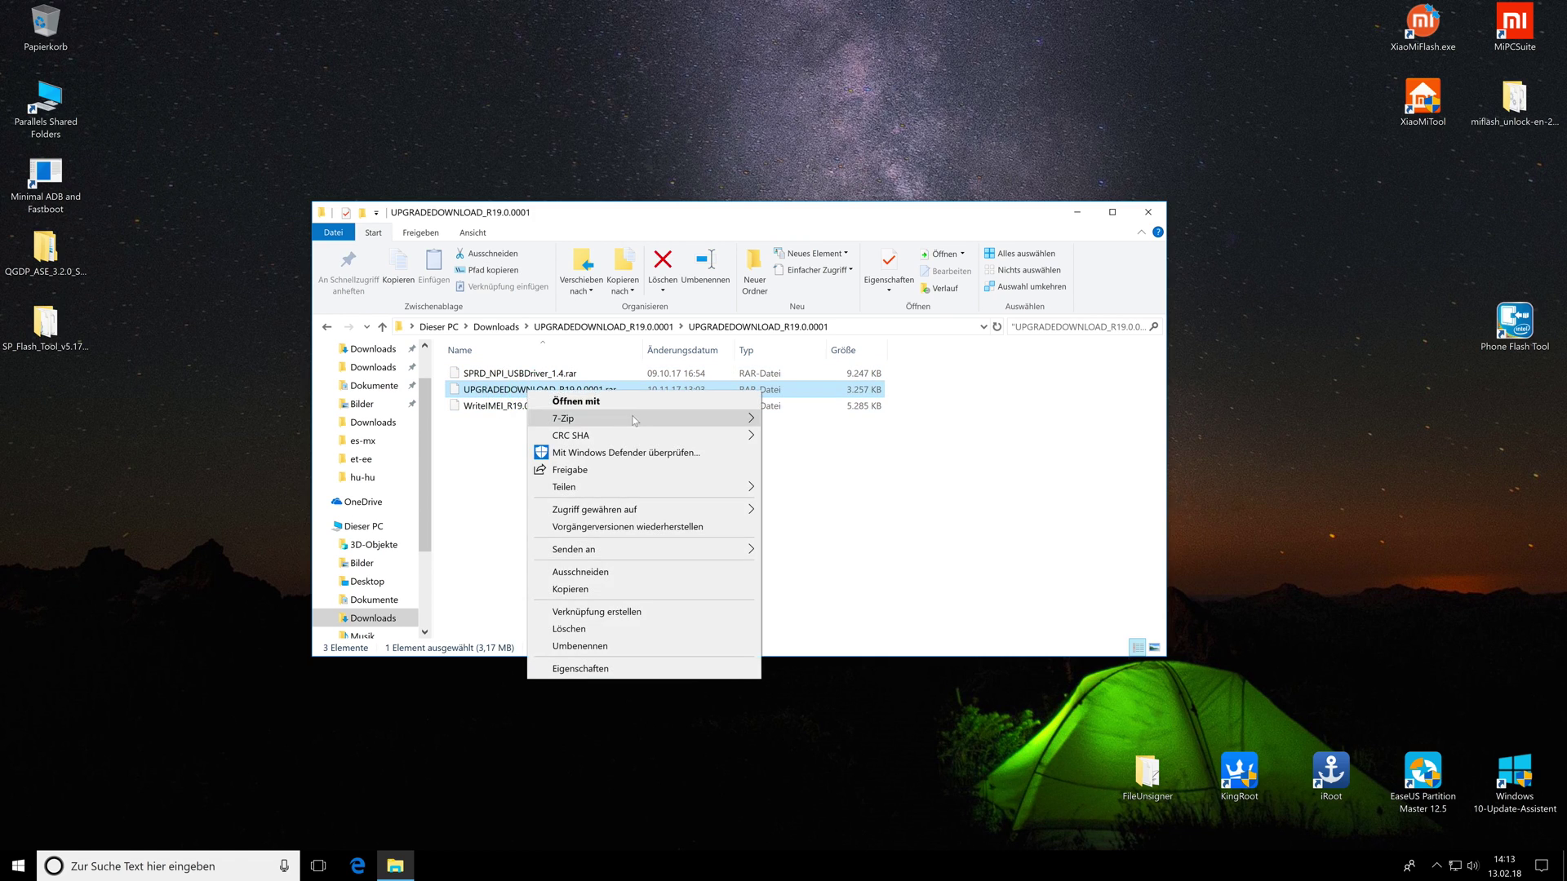
{"action": "mouse_move", "coordinate": [635, 420]}
{"action": "left_click", "coordinate": [816, 451]}
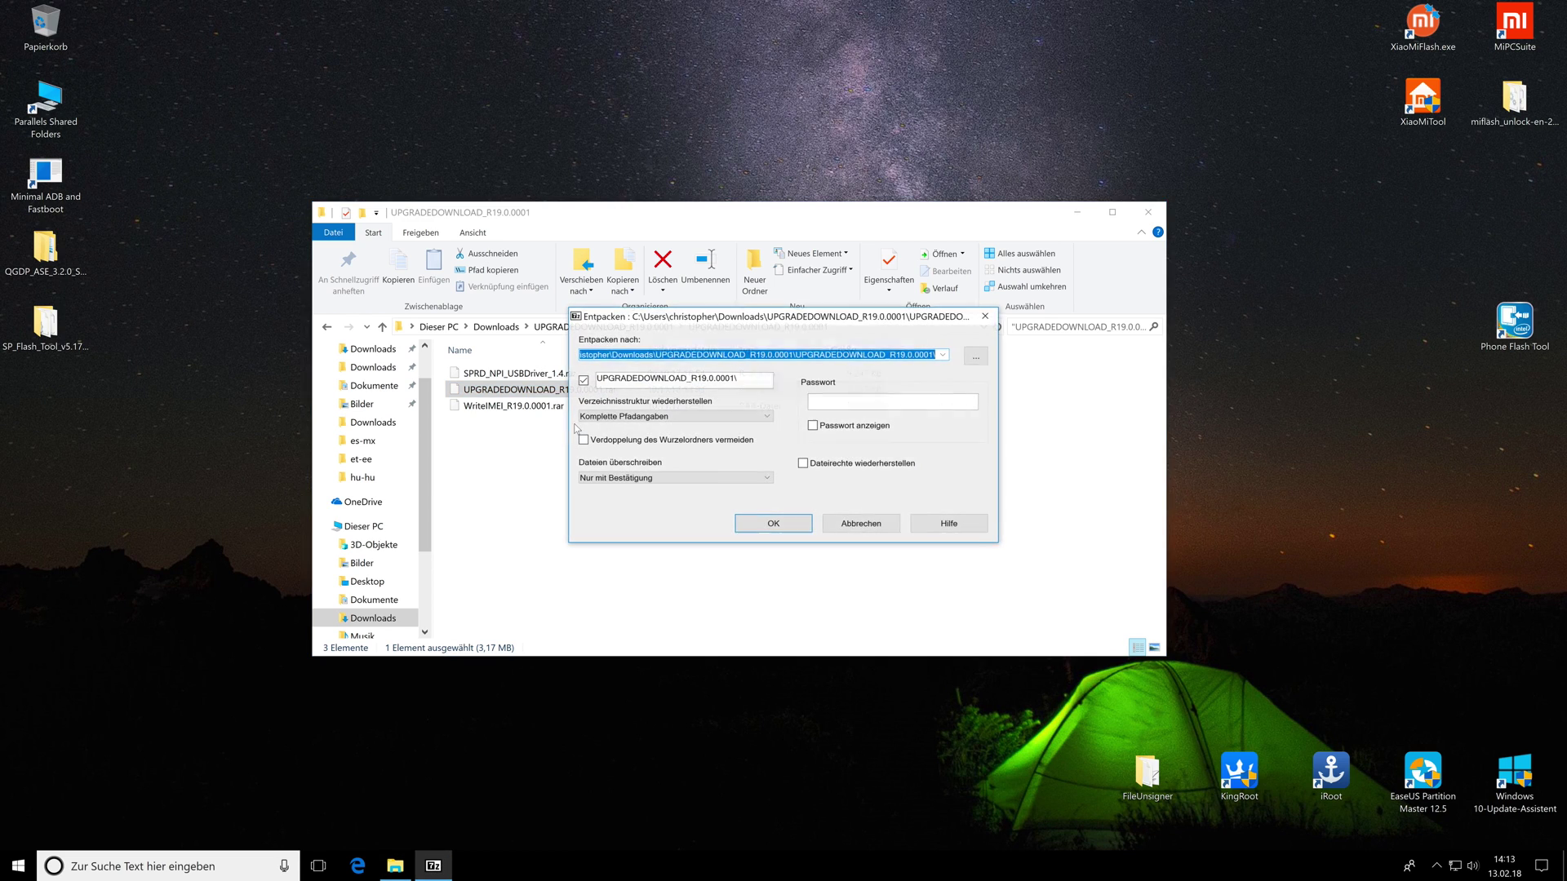
{"action": "left_click", "coordinate": [780, 527]}
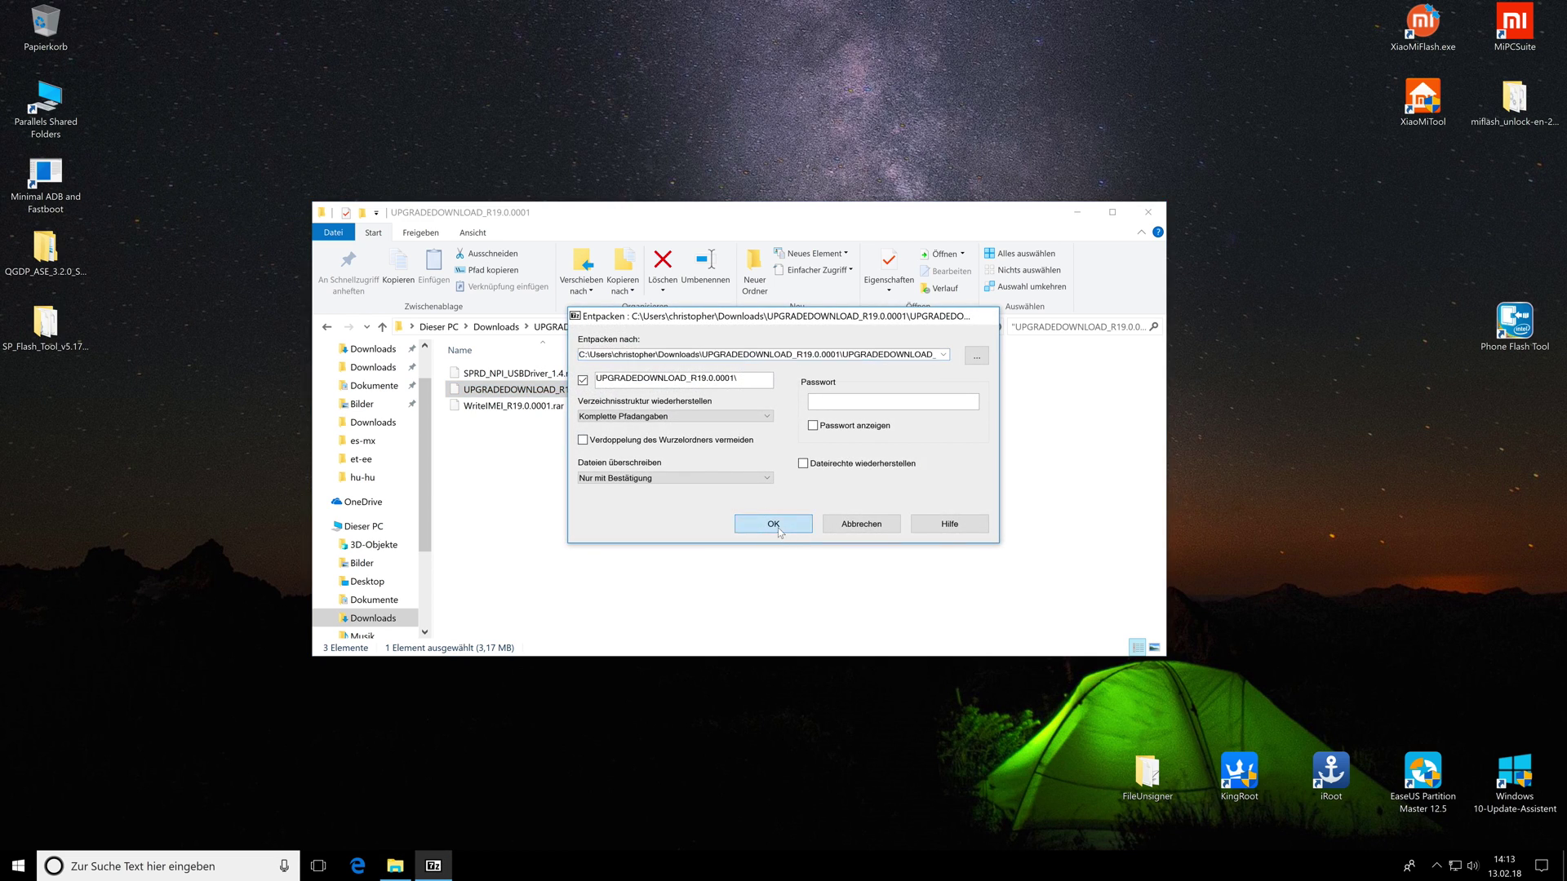
Extract SPRD_NPI_USBDriver_1.4.rar into its own folder and select the result
{"action": "right_click", "coordinate": [510, 391]}
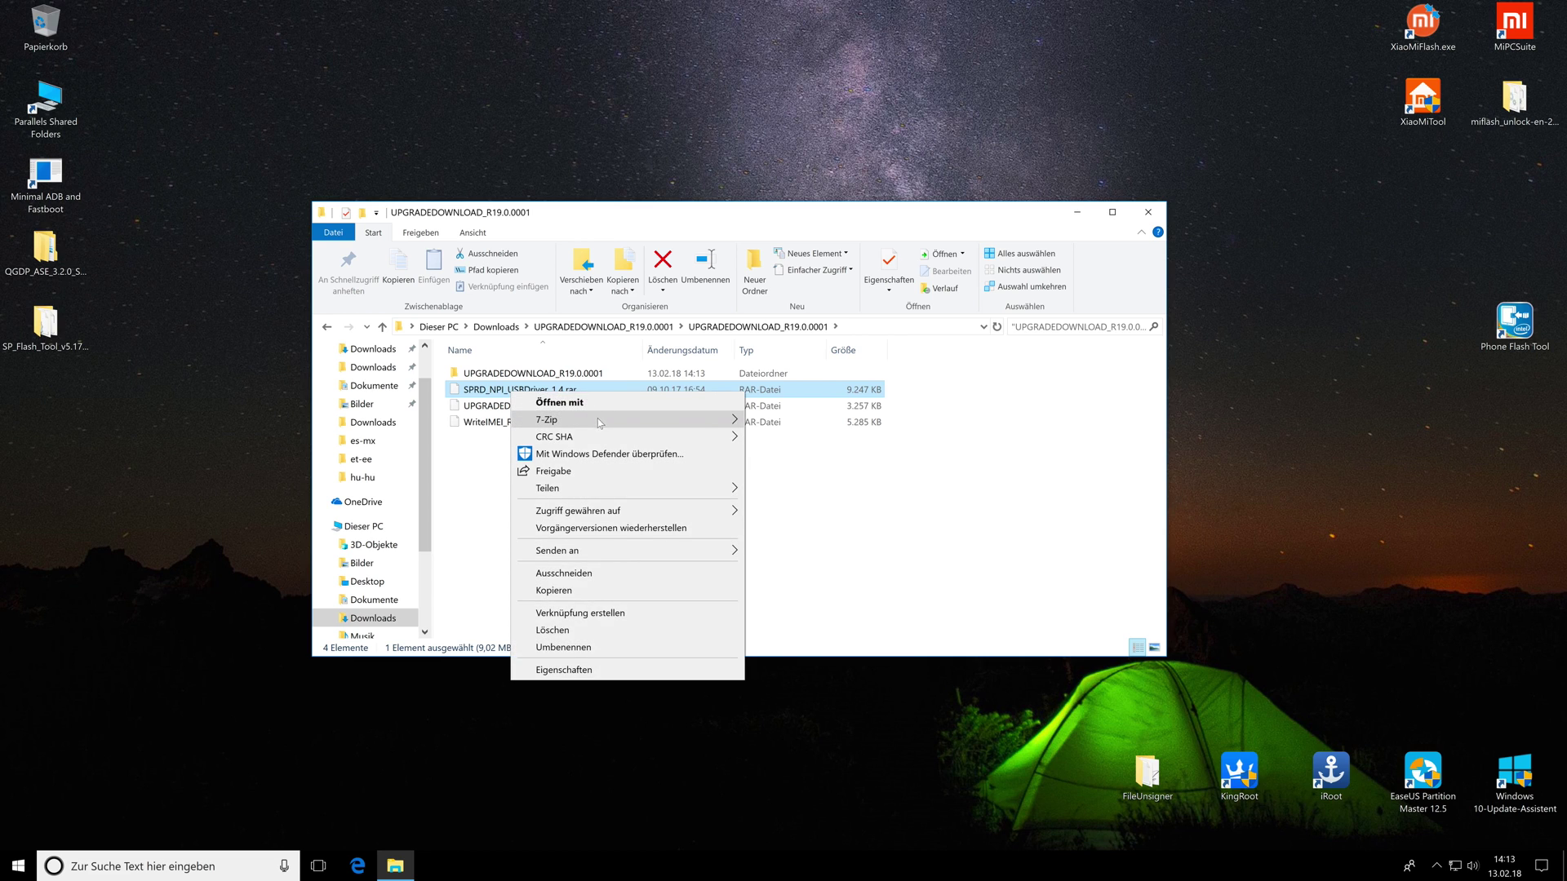
{"action": "mouse_move", "coordinate": [600, 420]}
{"action": "left_click", "coordinate": [808, 457]}
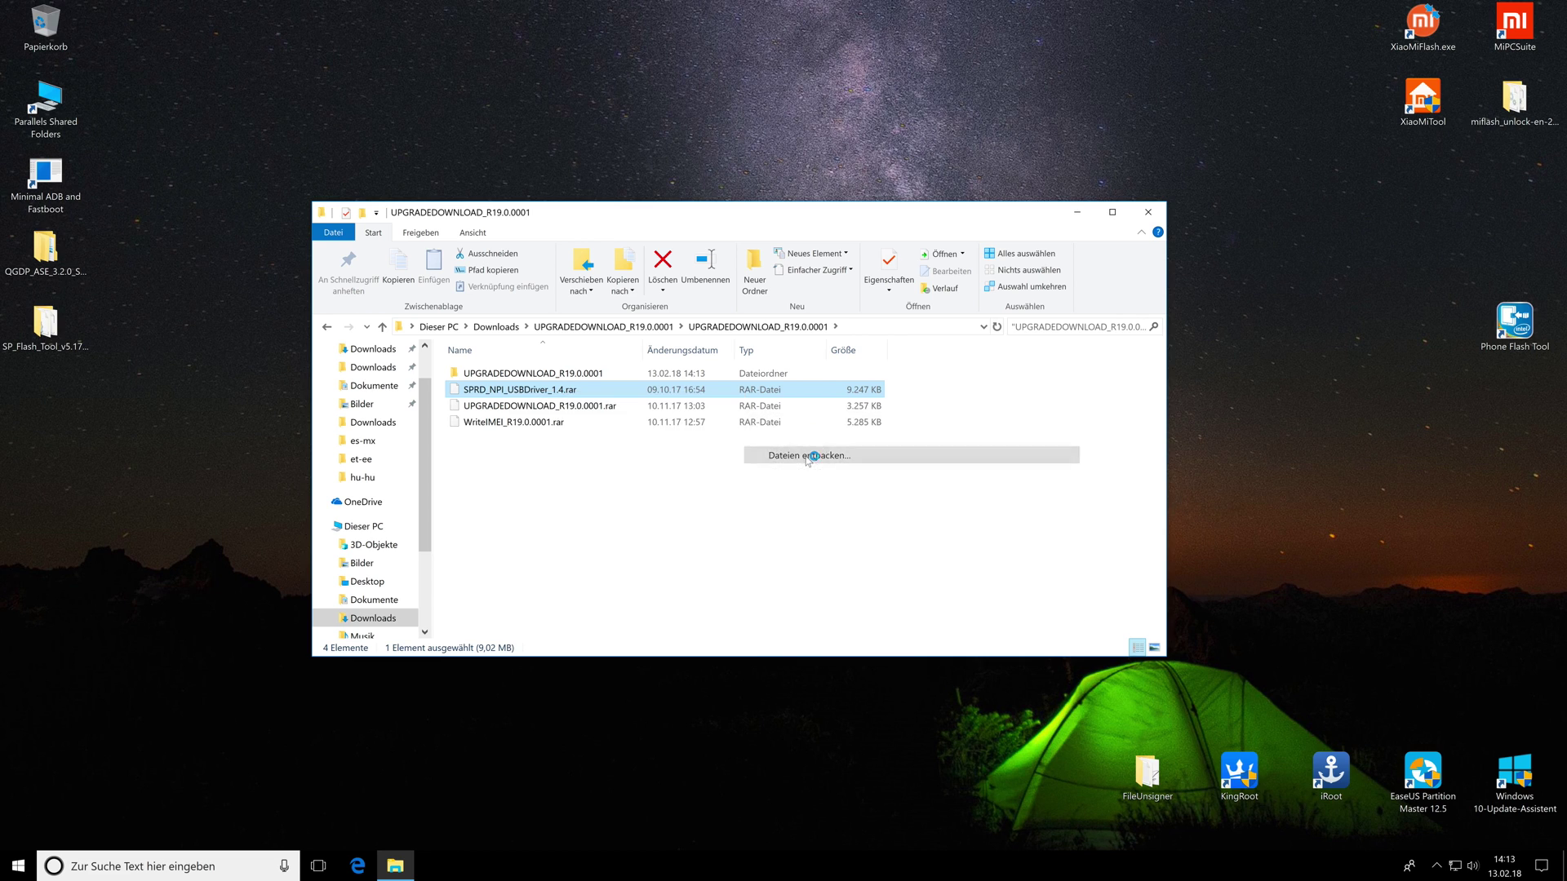
{"action": "left_click", "coordinate": [781, 526]}
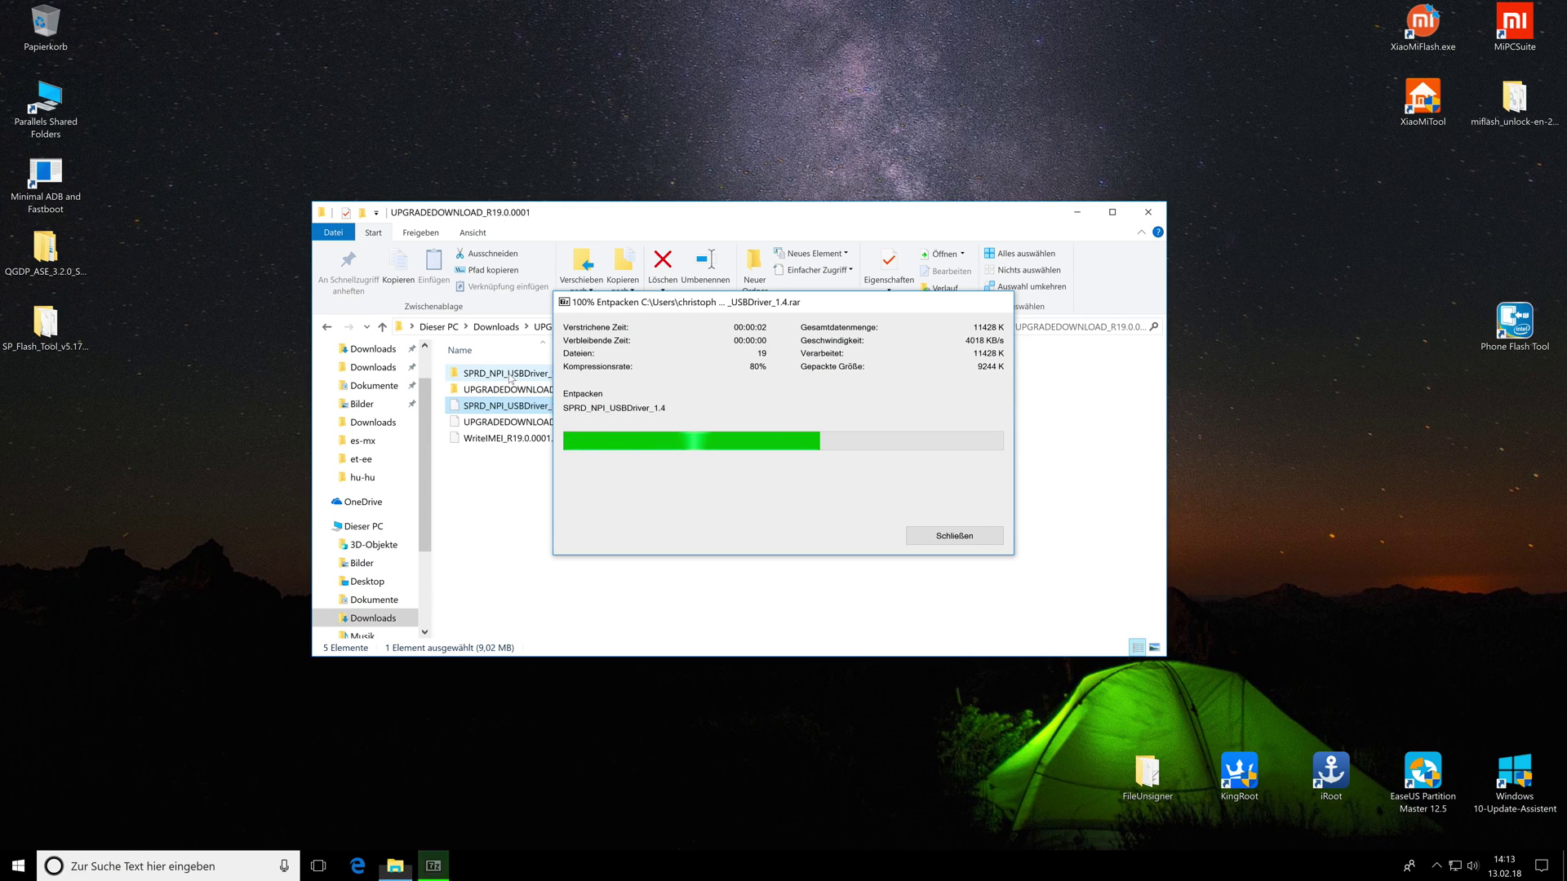
{"action": "left_click", "coordinate": [510, 377]}
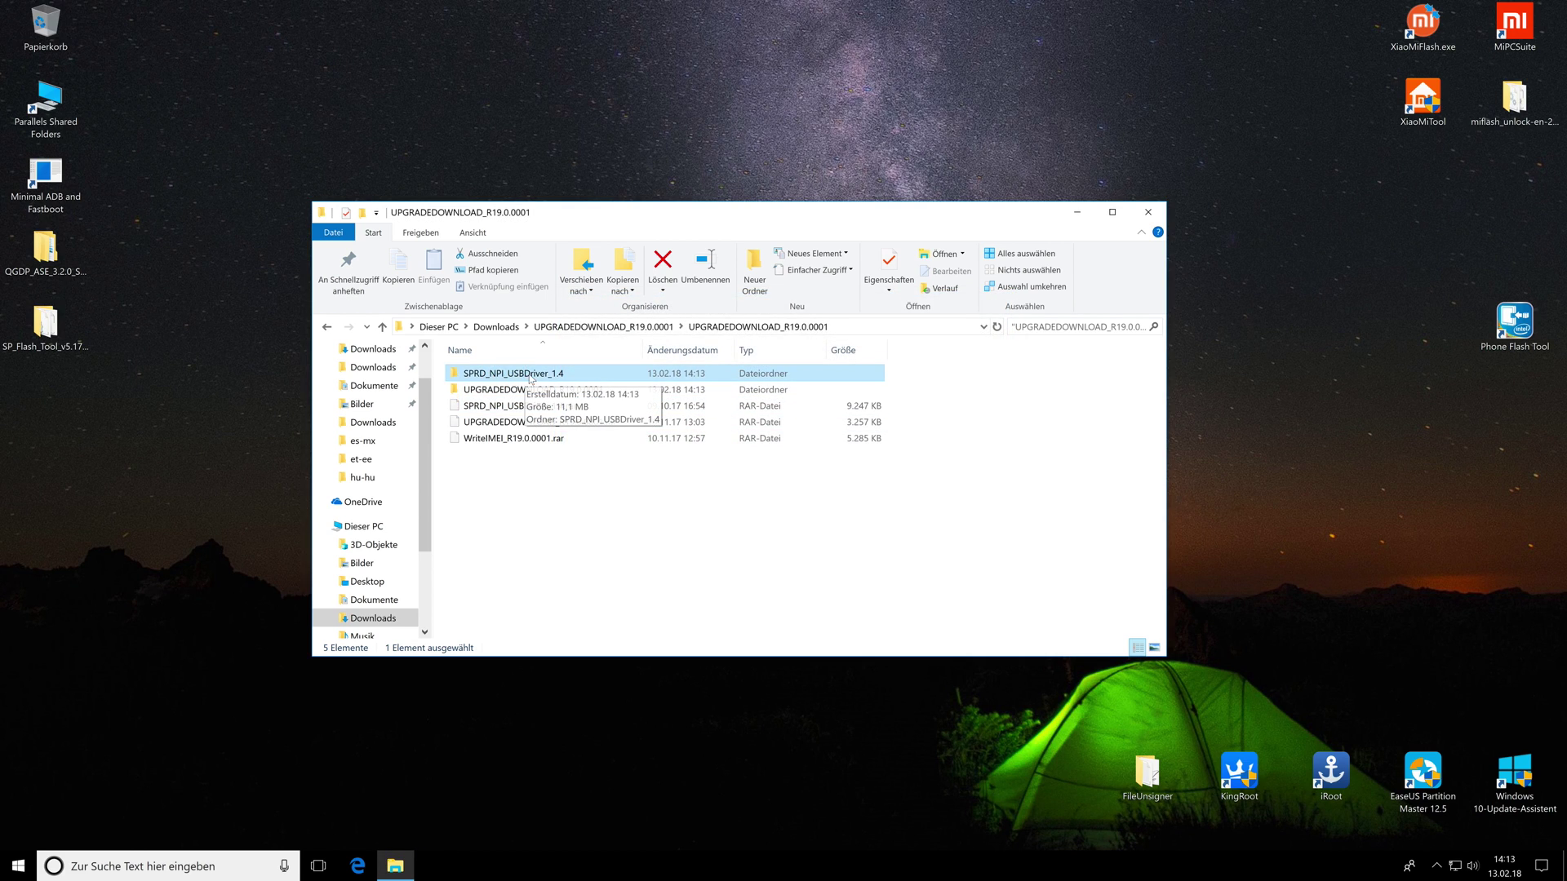
Run 64install from the nested SPRD_NPI_USBDriver_1.4 folder to install the drivers, then go back
{"action": "double_click", "coordinate": [519, 376]}
{"action": "double_click", "coordinate": [518, 375]}
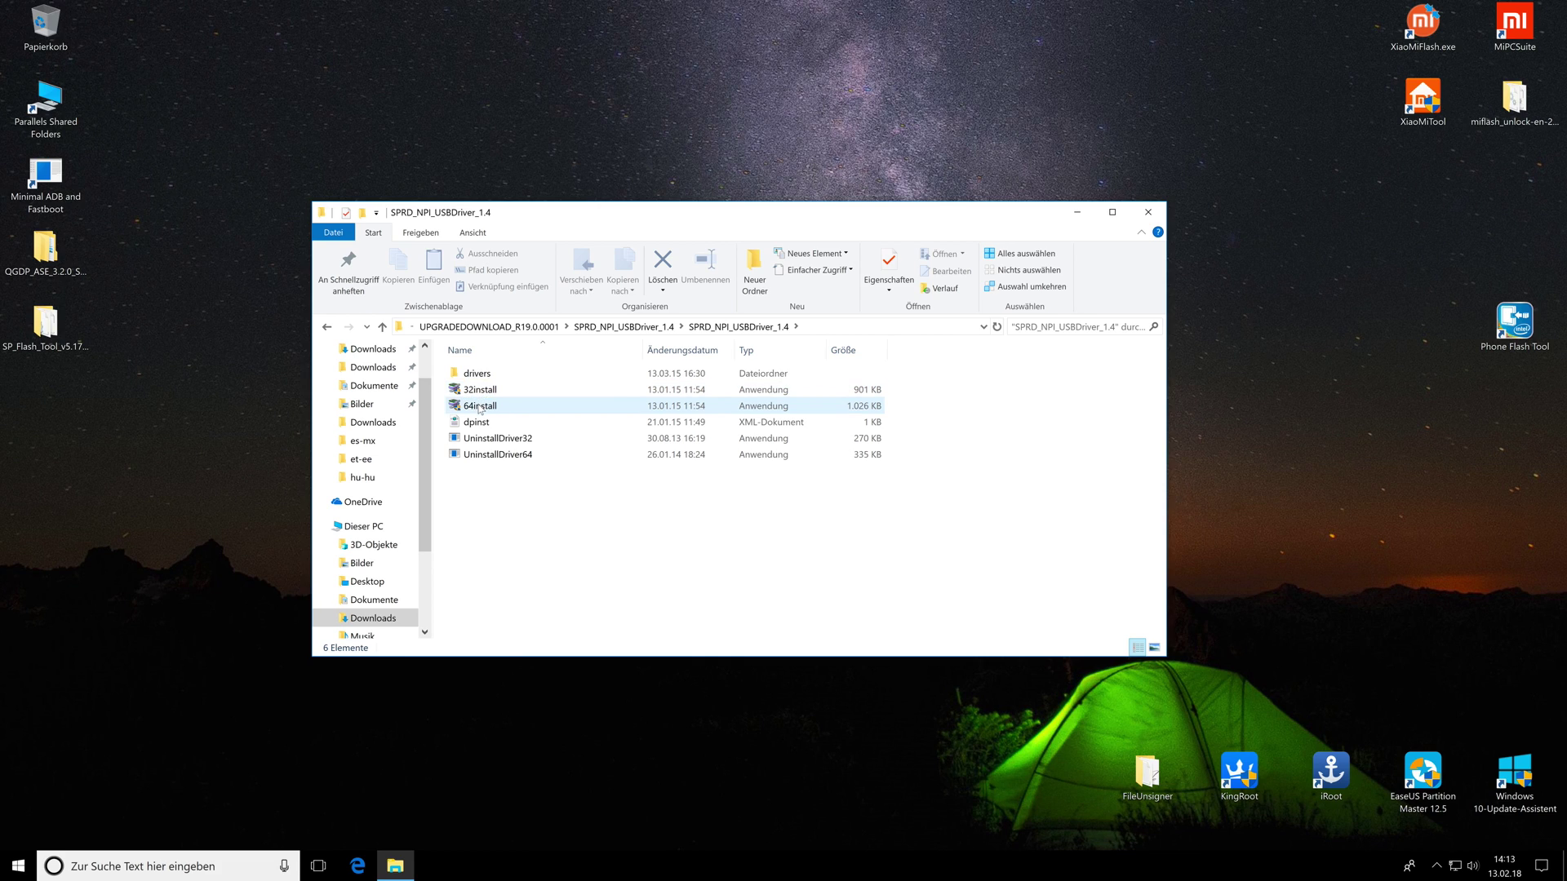
{"action": "mouse_move", "coordinate": [479, 413]}
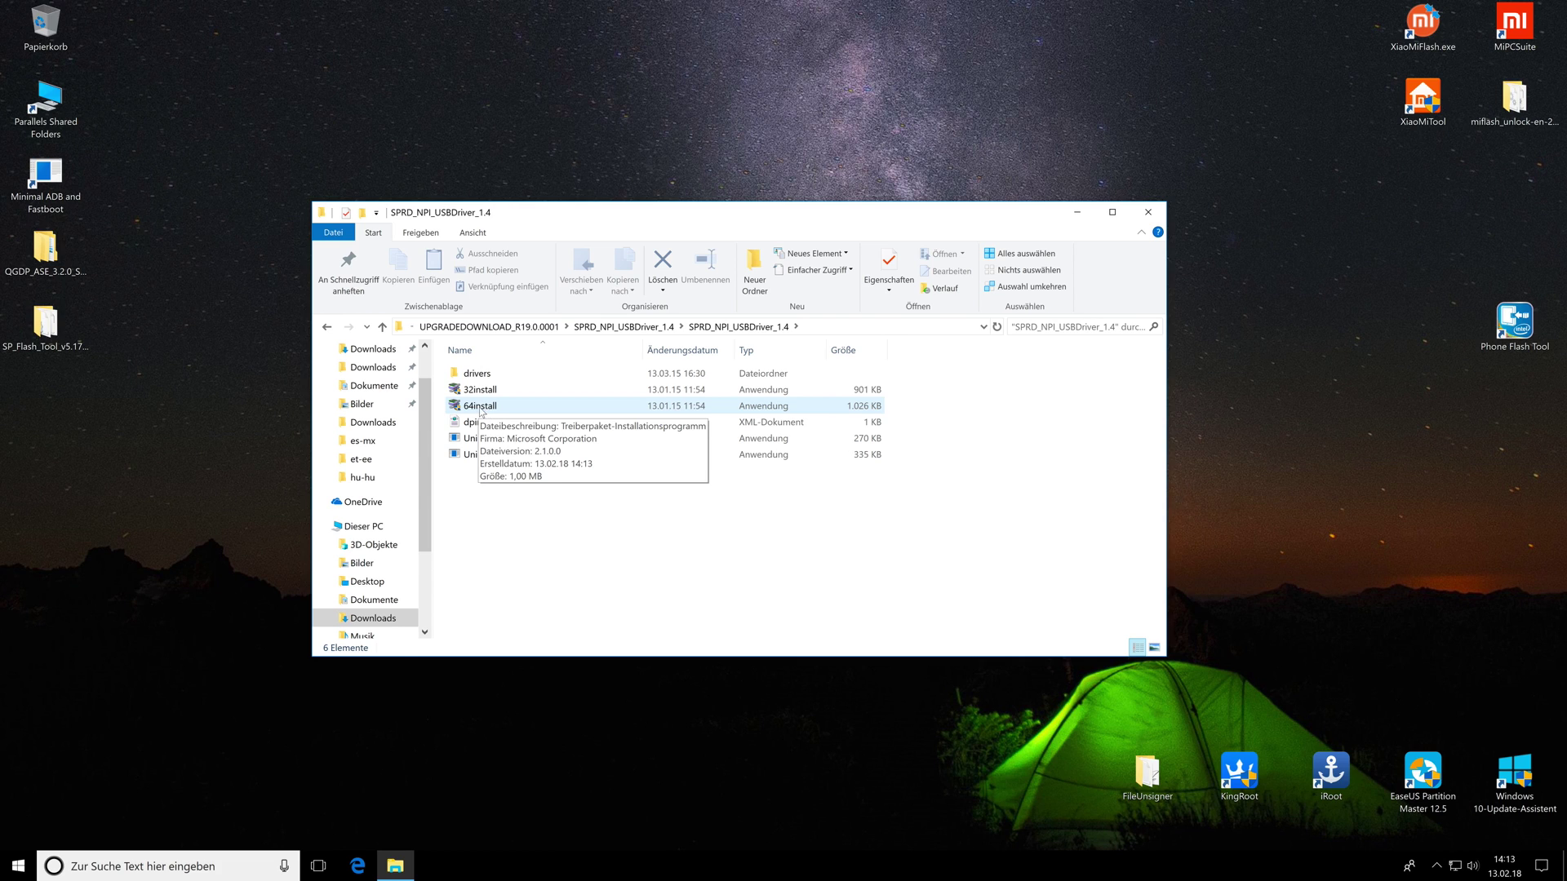
{"action": "double_click", "coordinate": [475, 407]}
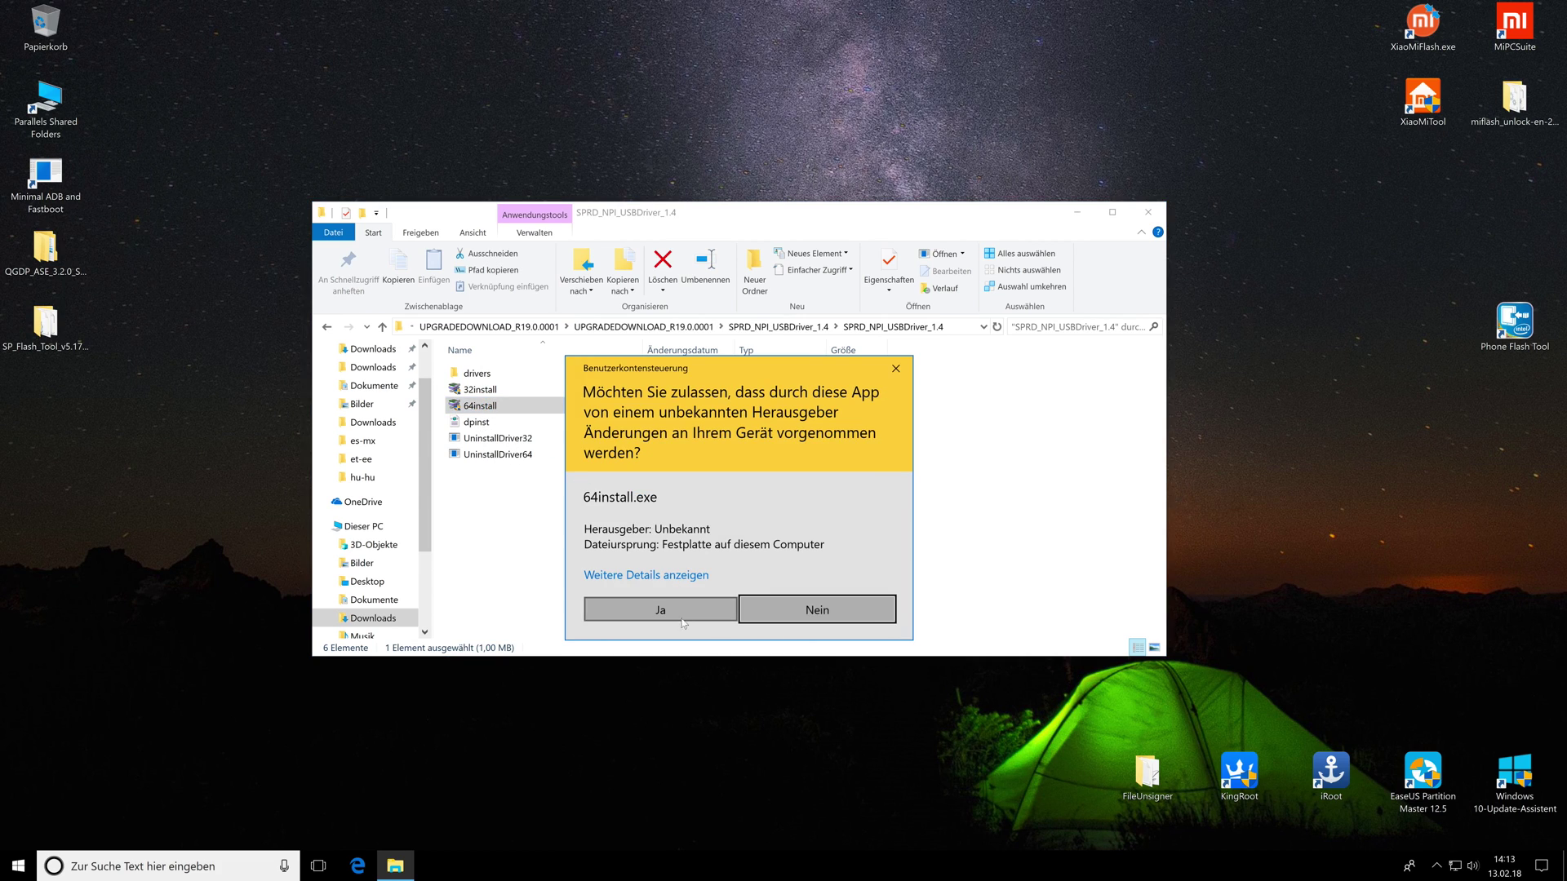
{"action": "left_click", "coordinate": [677, 618]}
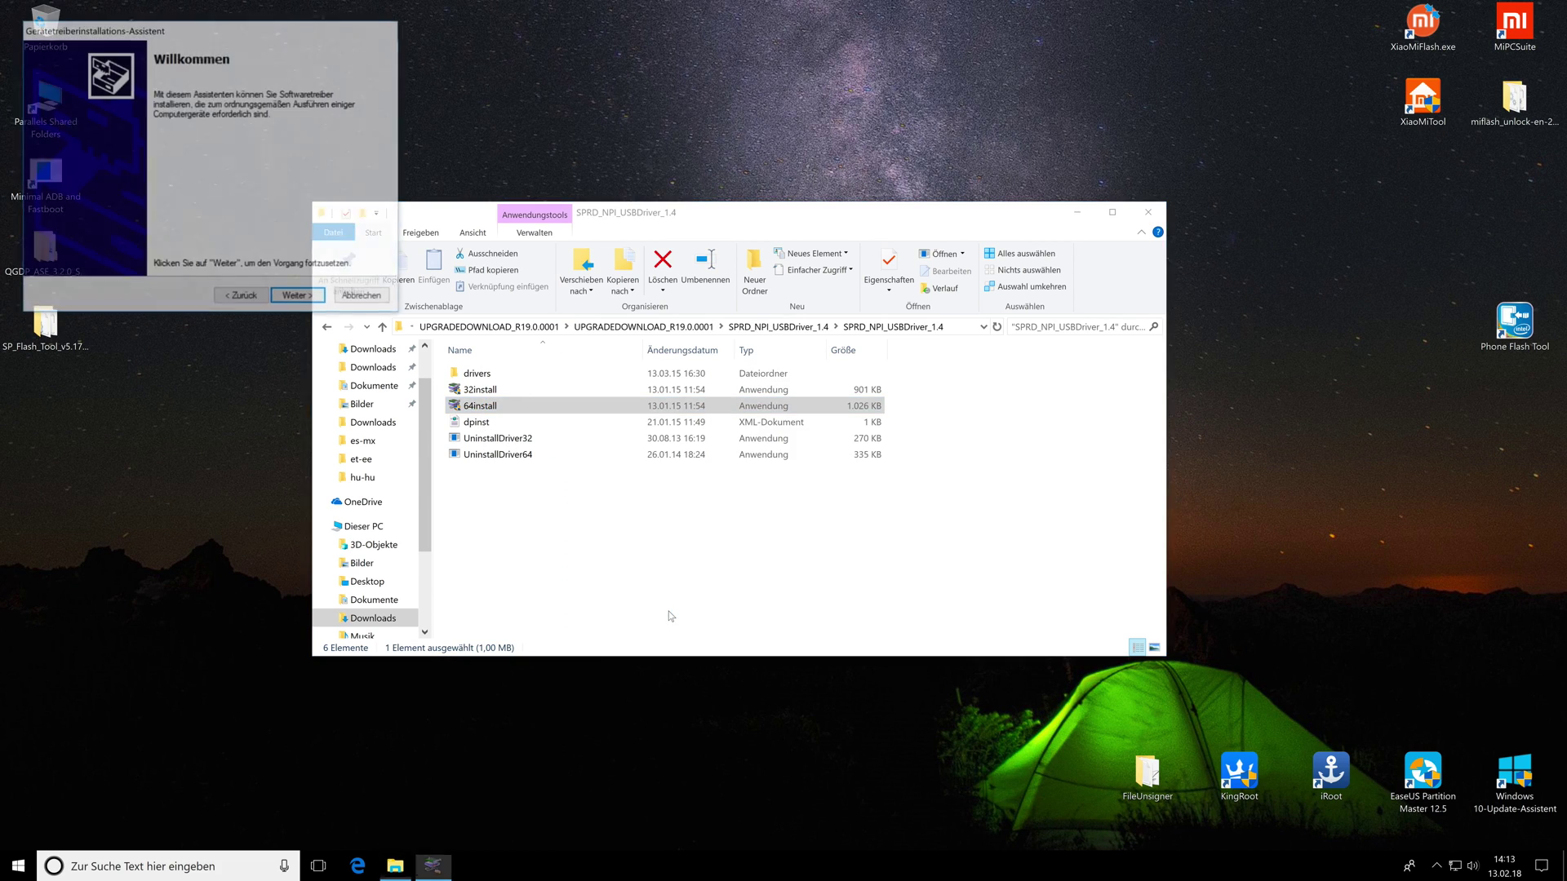
{"action": "left_click", "coordinate": [308, 304]}
{"action": "left_click", "coordinate": [301, 299]}
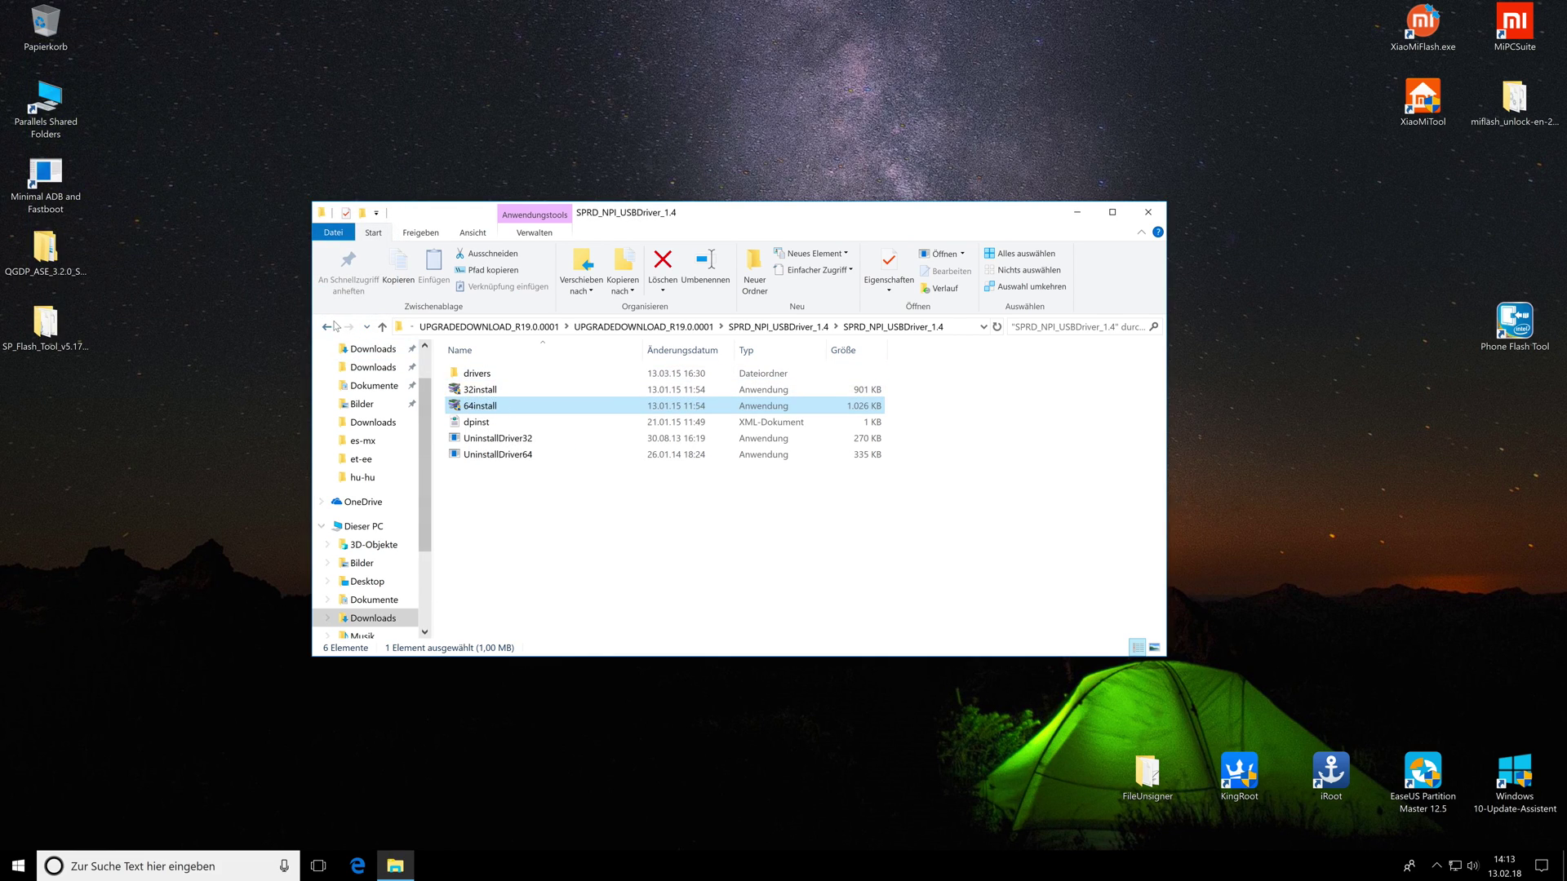
{"action": "left_click", "coordinate": [327, 327]}
{"action": "left_click", "coordinate": [327, 327]}
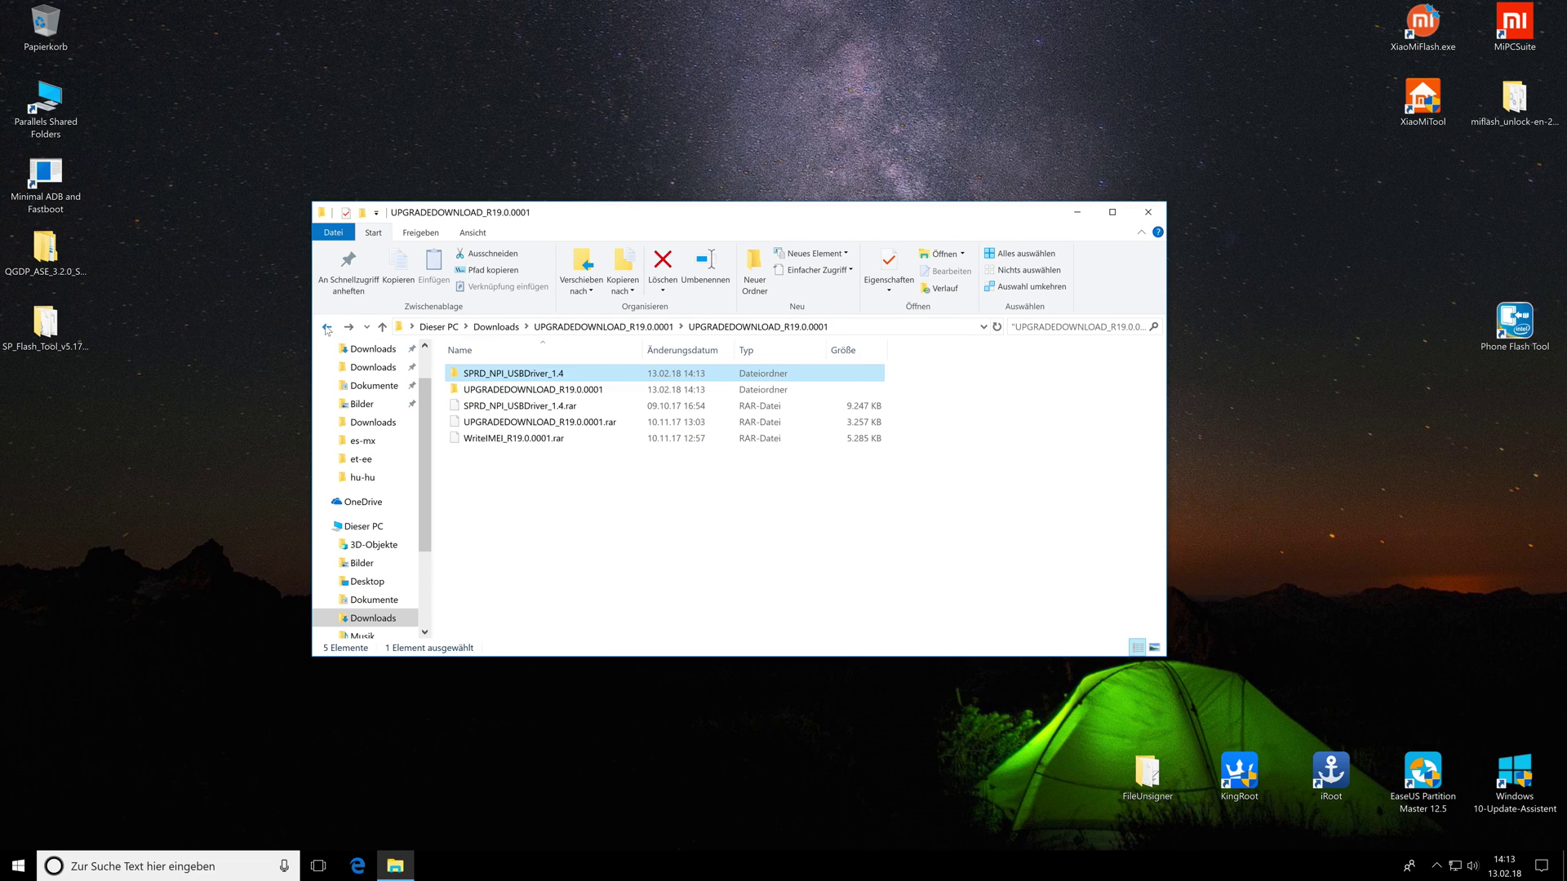
Open UPGRADEDOWNLOAD_R19.0.0001 > UPGRADEDOWNLOAD_R19.0.0001 > Bin and run UpgradeDownload as administrator
{"action": "double_click", "coordinate": [454, 388]}
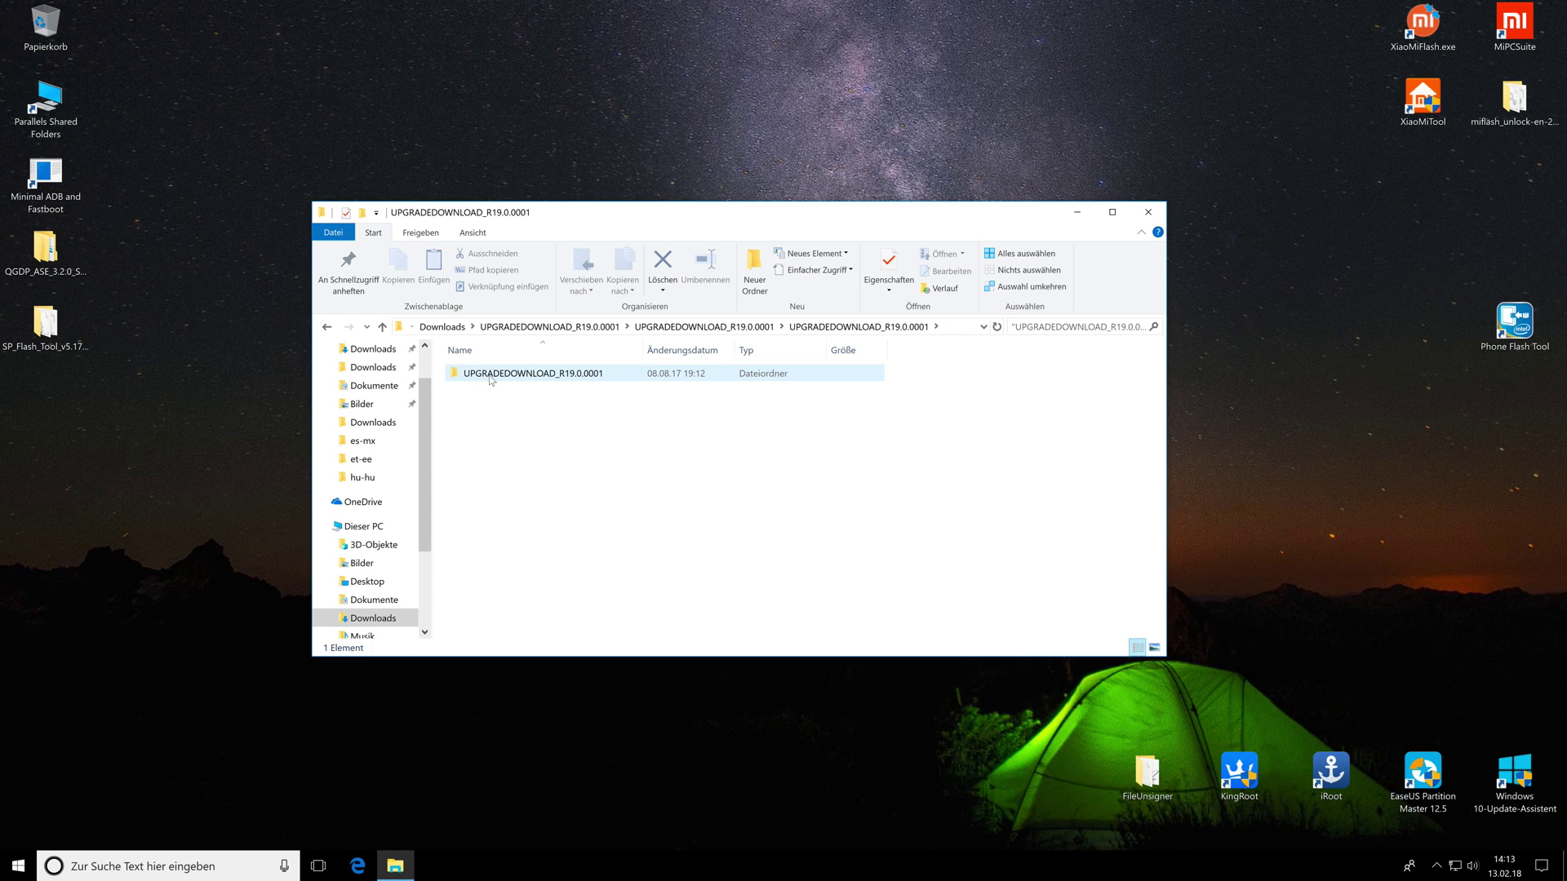
{"action": "double_click", "coordinate": [491, 381]}
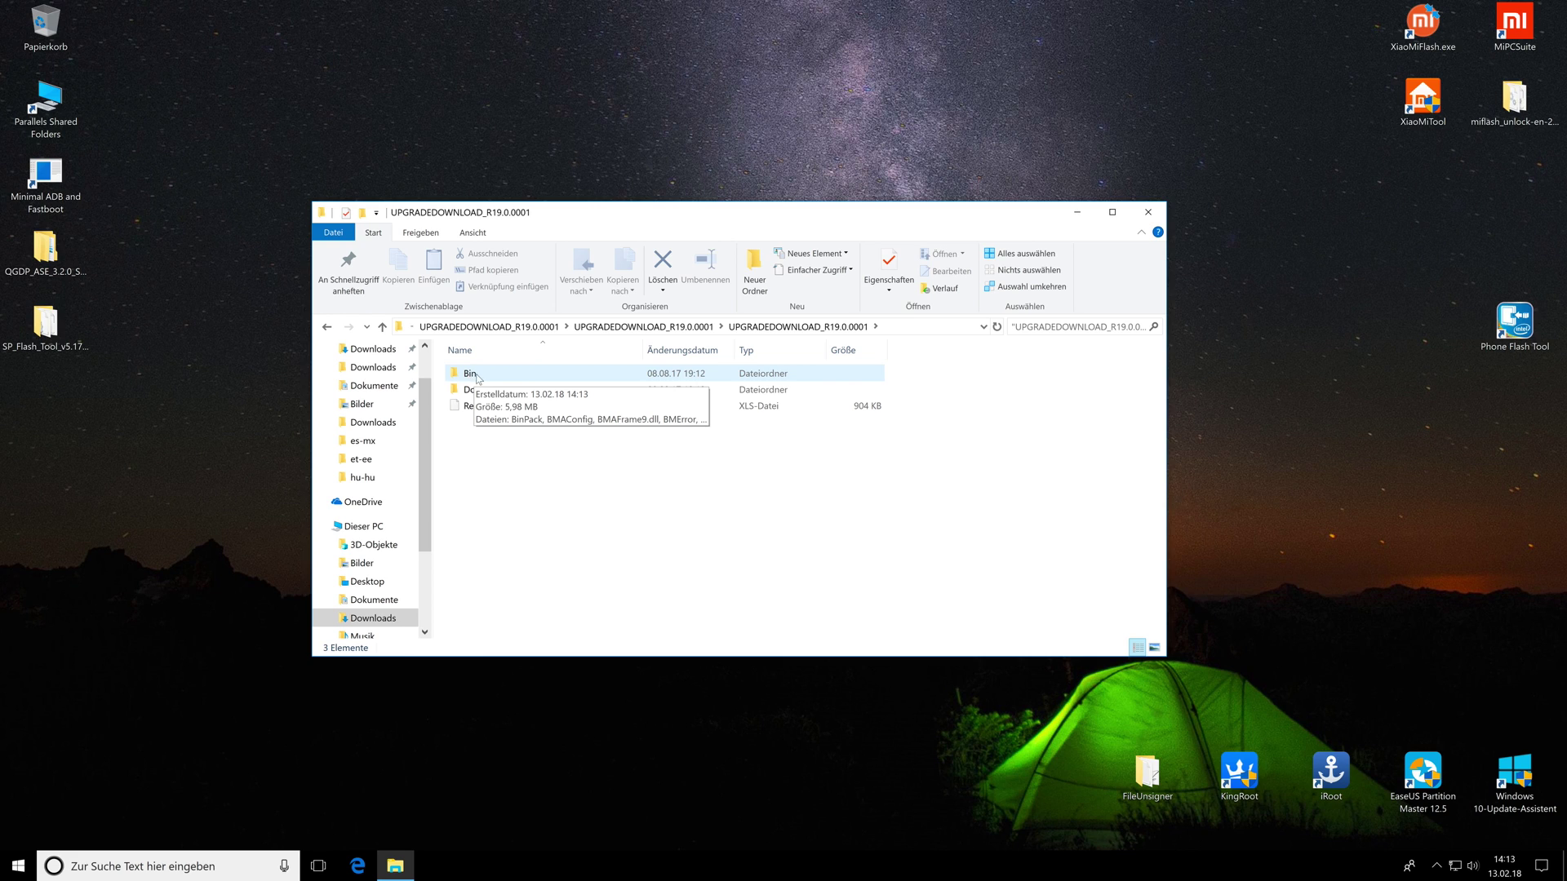
{"action": "double_click", "coordinate": [471, 373]}
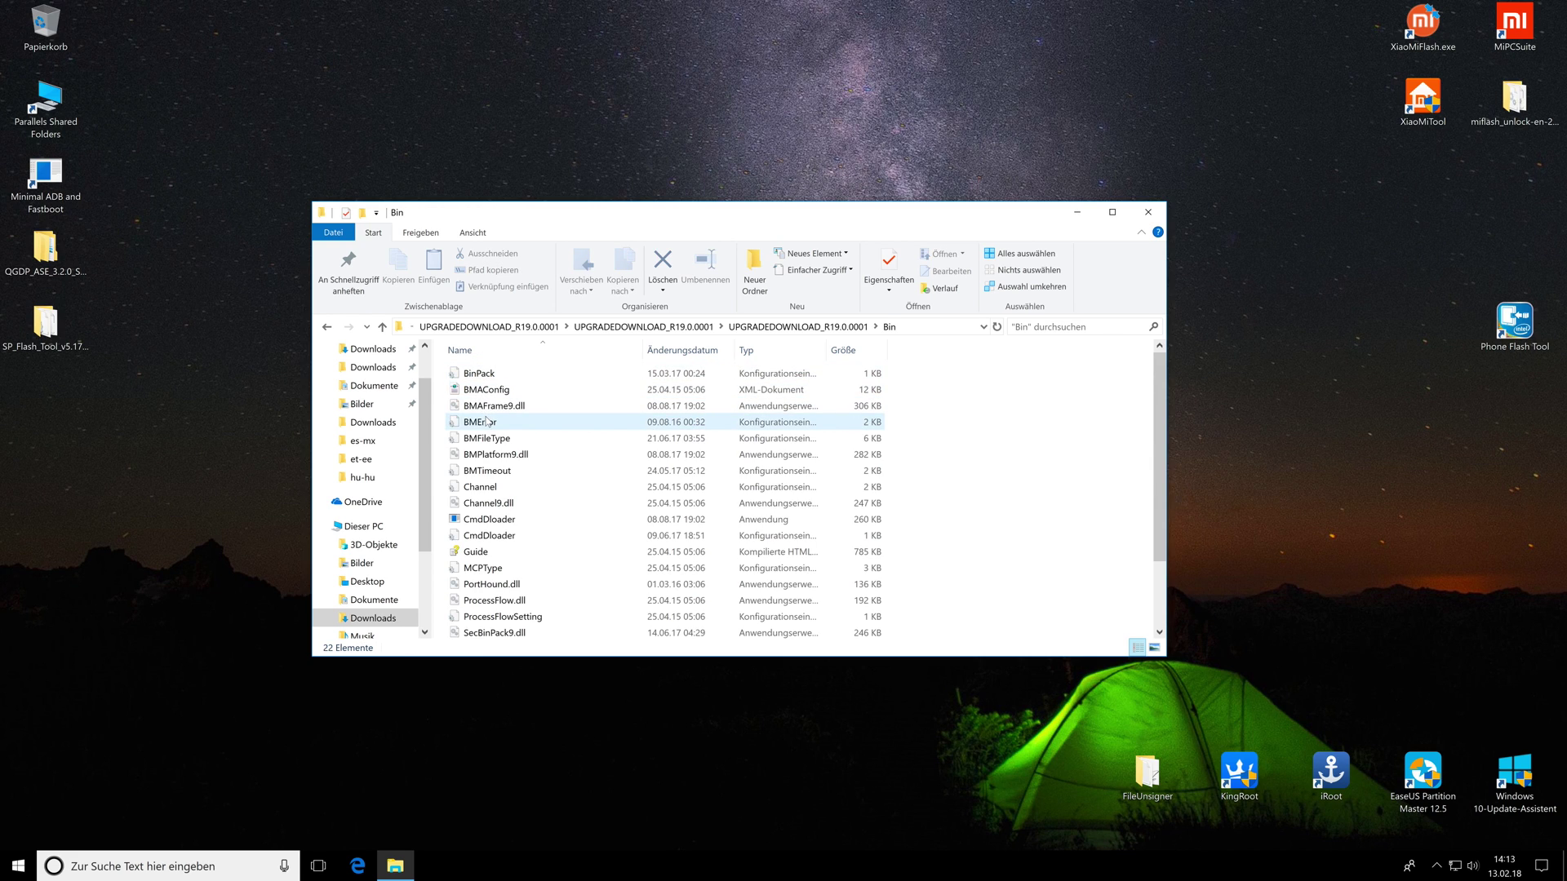
{"action": "left_click_drag", "start_coordinate": [1162, 375], "coordinate": [1161, 434]}
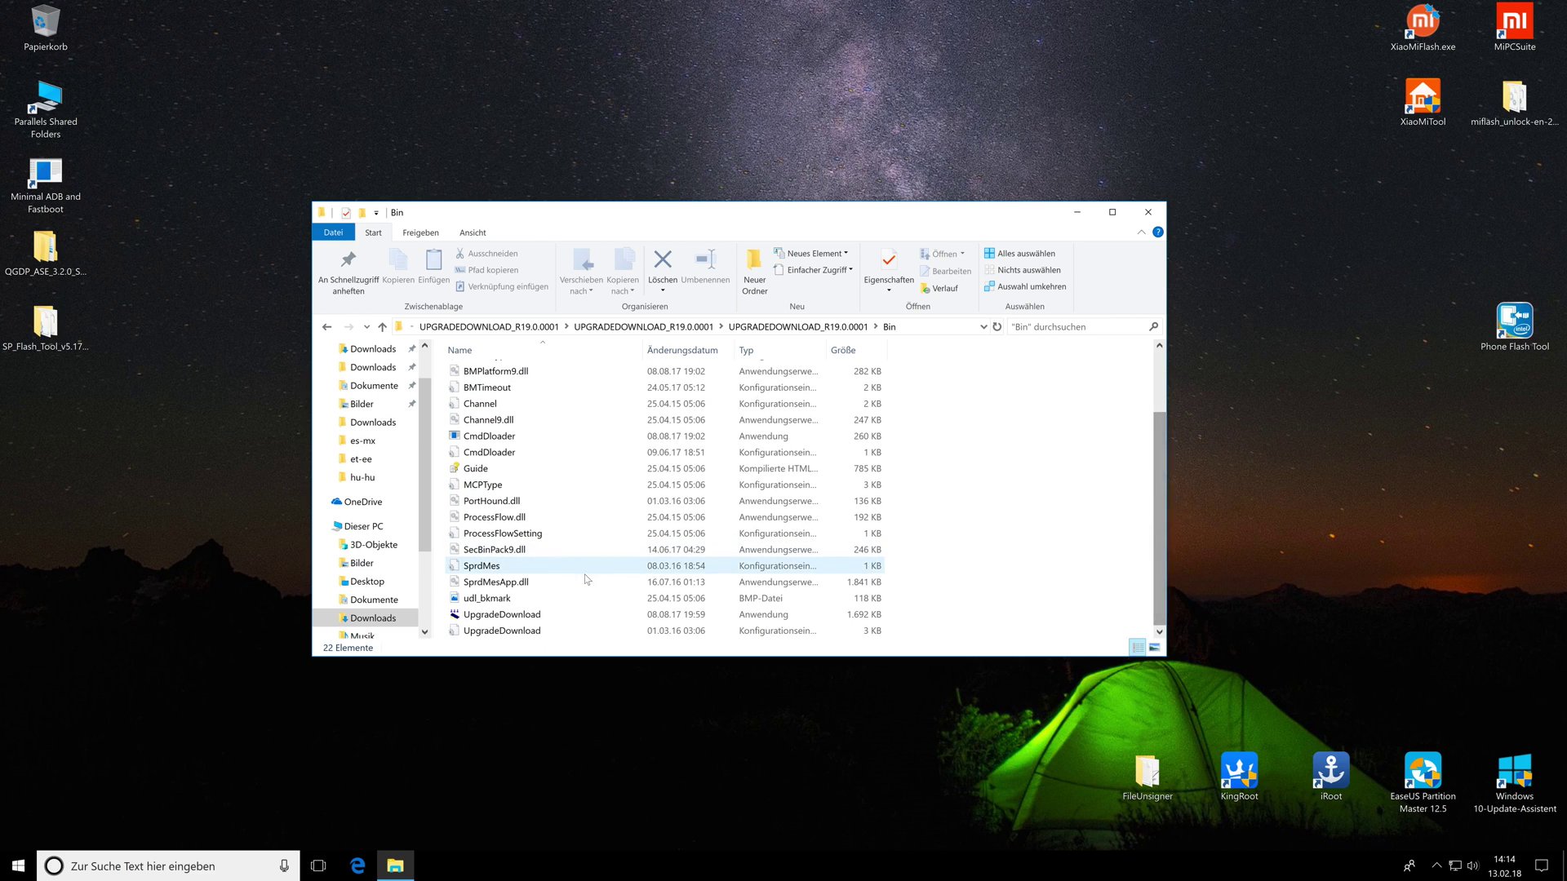
{"action": "left_click", "coordinate": [519, 616]}
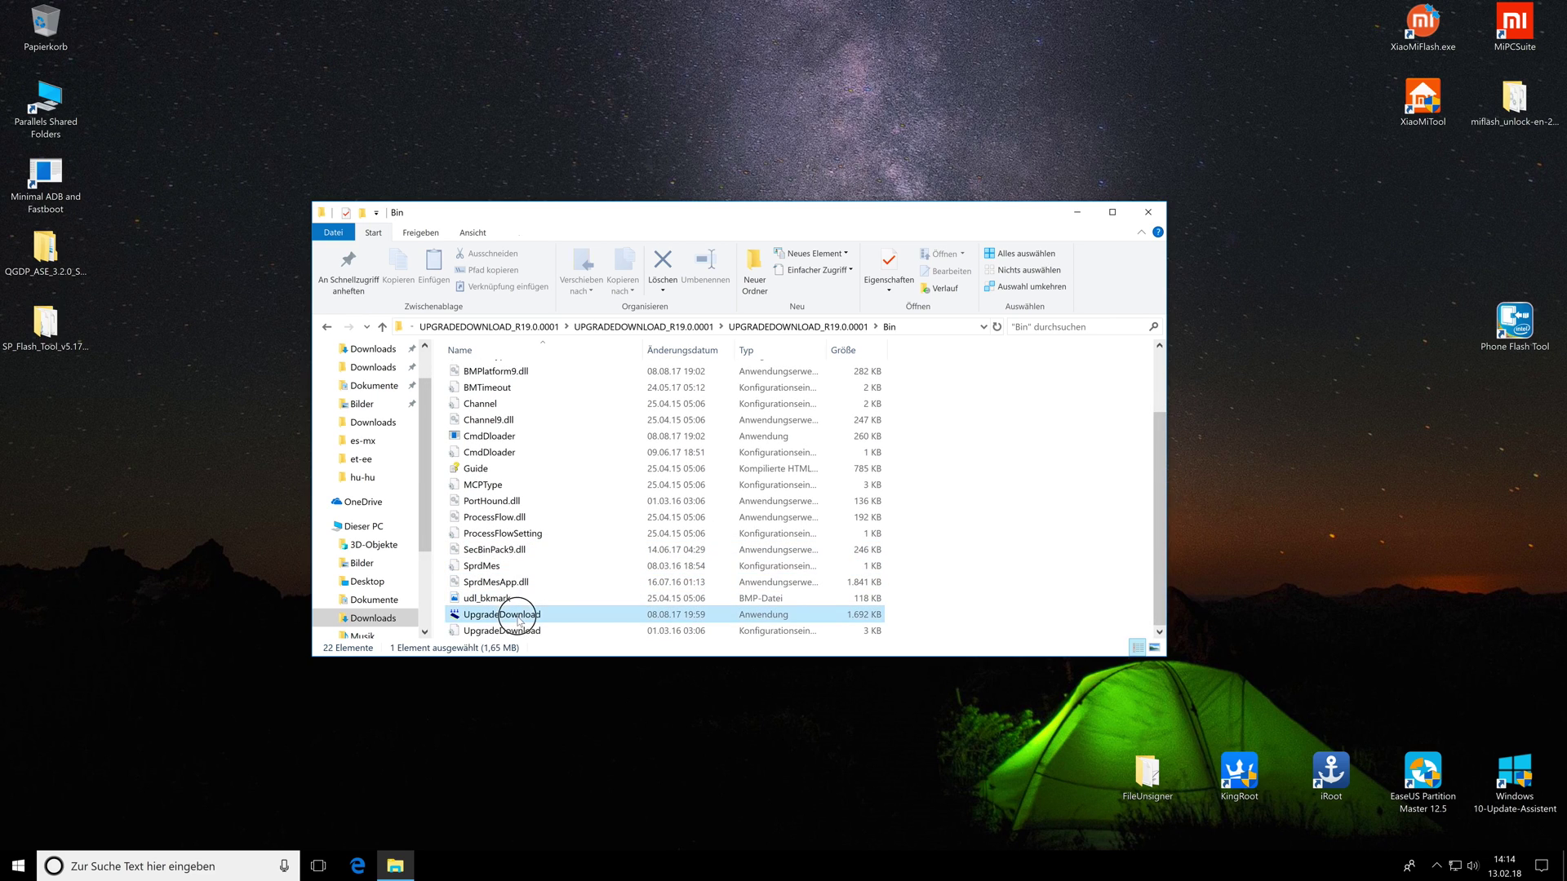
{"action": "right_click", "coordinate": [518, 620]}
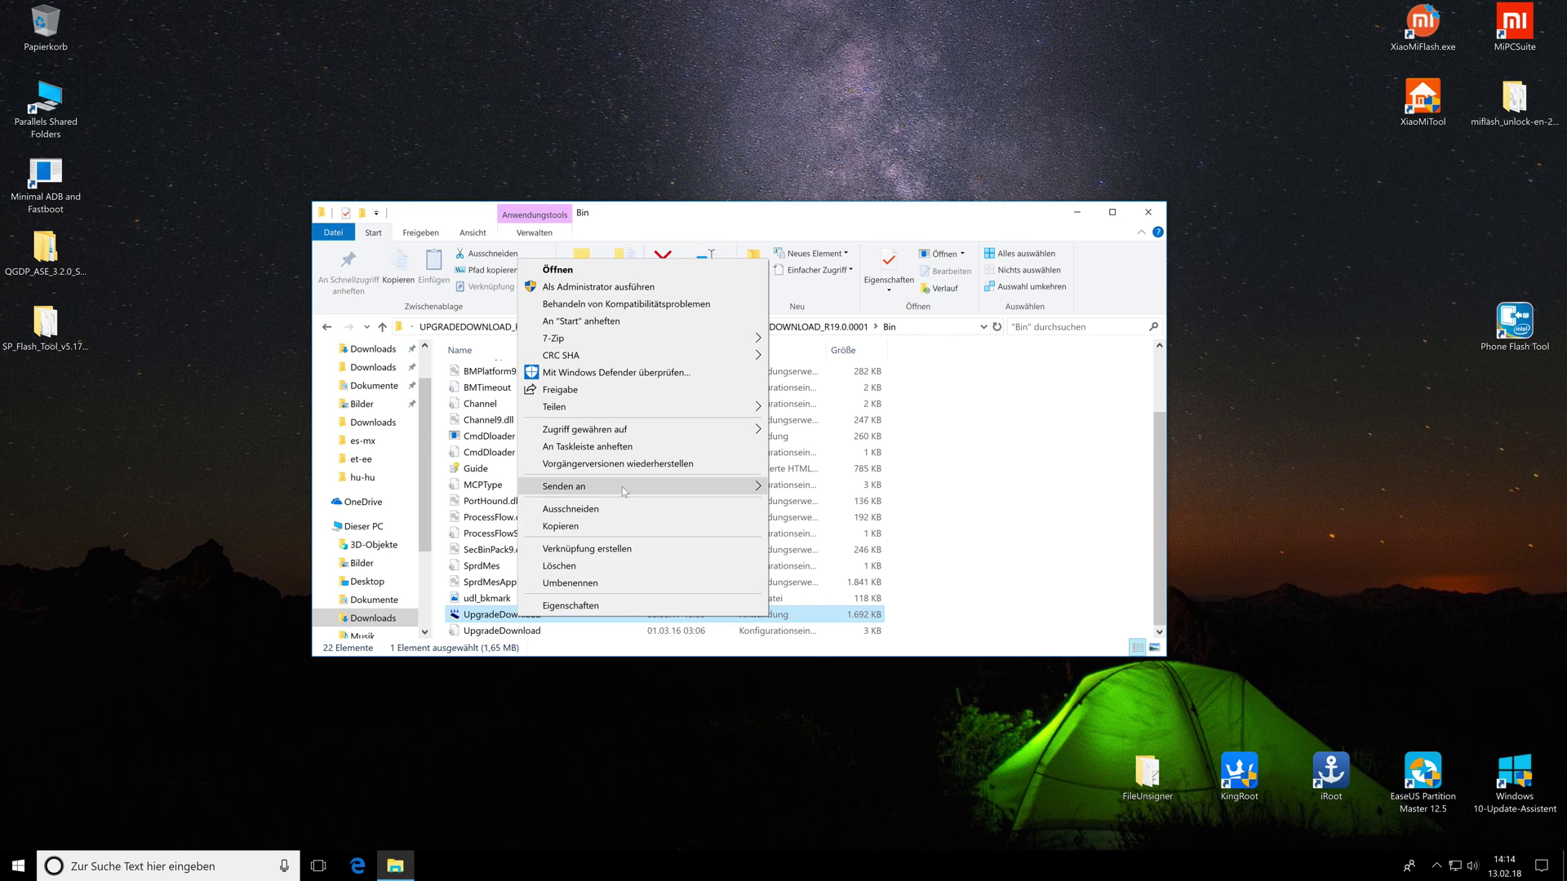
{"action": "left_click", "coordinate": [583, 288]}
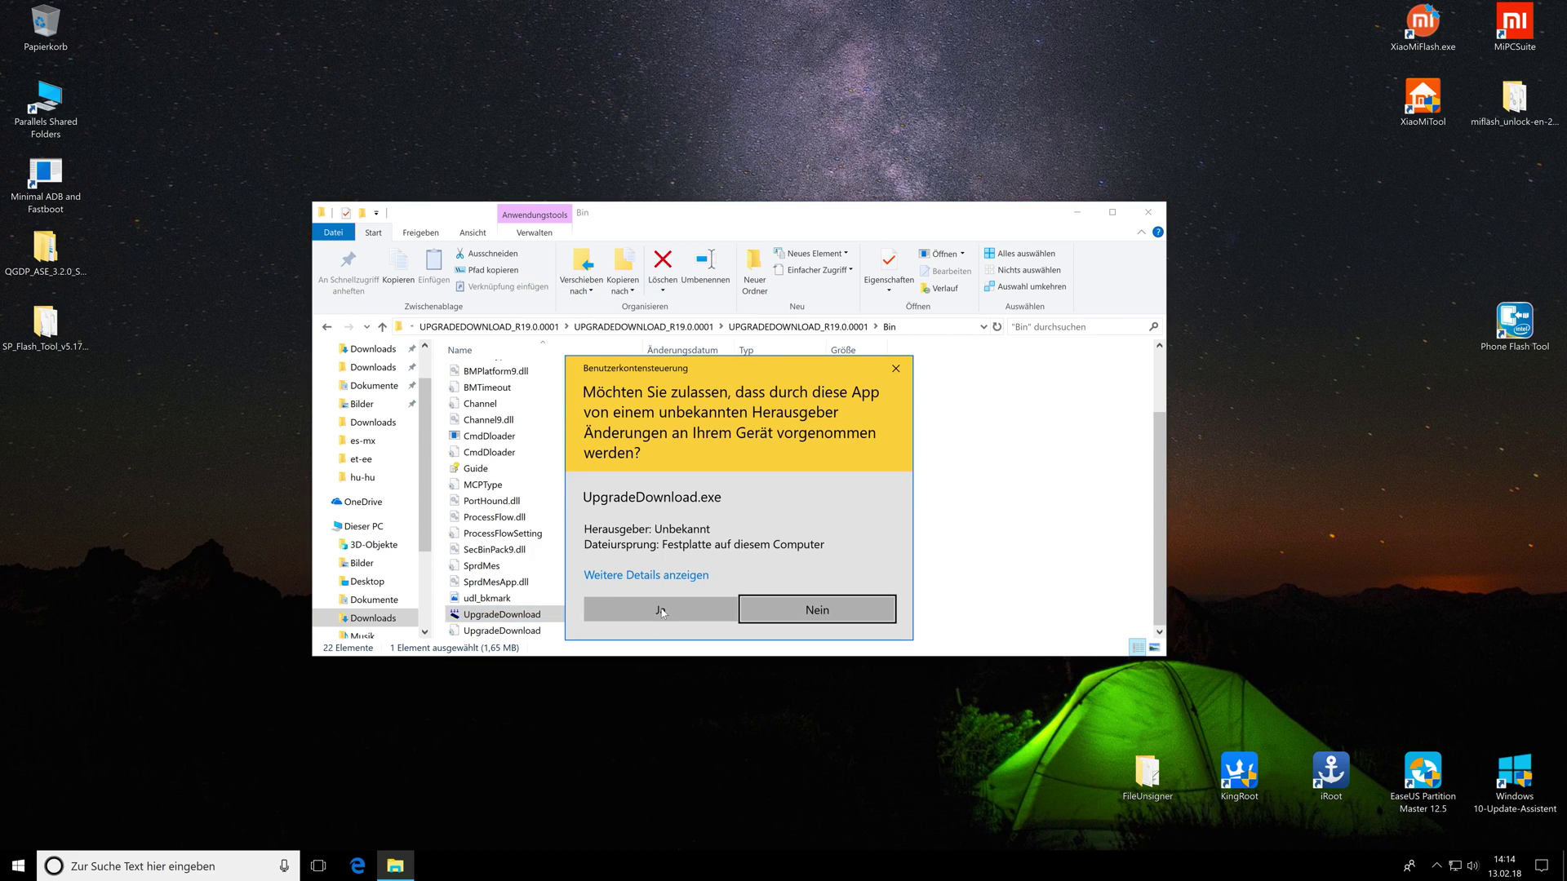
{"action": "left_click", "coordinate": [684, 608]}
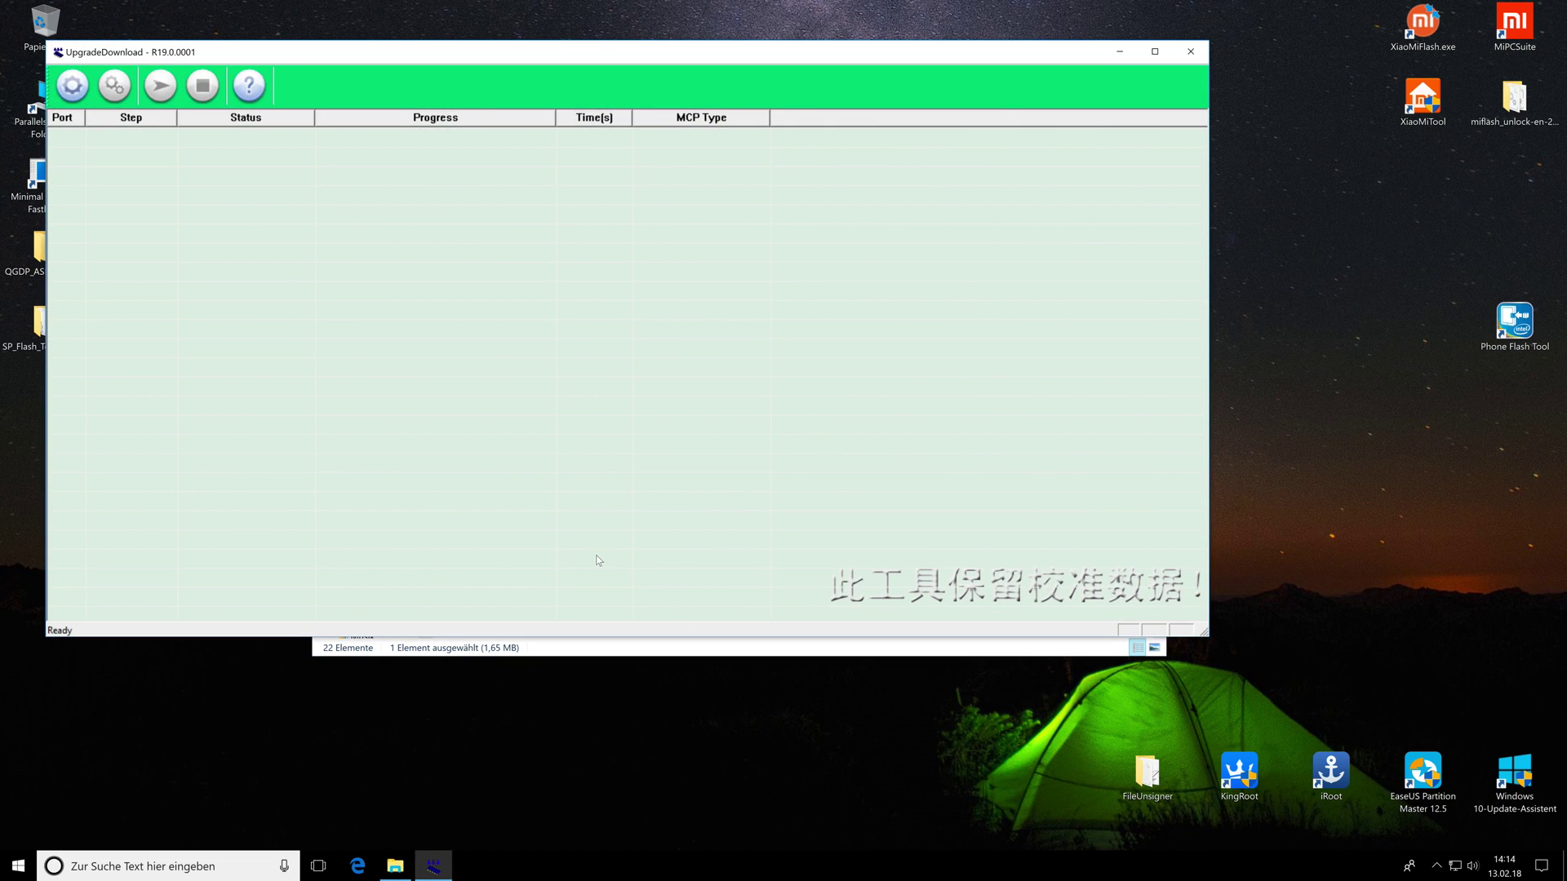
Load LEAGOO_T5c_OS2.1_E_20180124.pac from the Downloads folder as the firmware packet
{"action": "left_click_drag", "start_coordinate": [430, 45], "coordinate": [502, 116]}
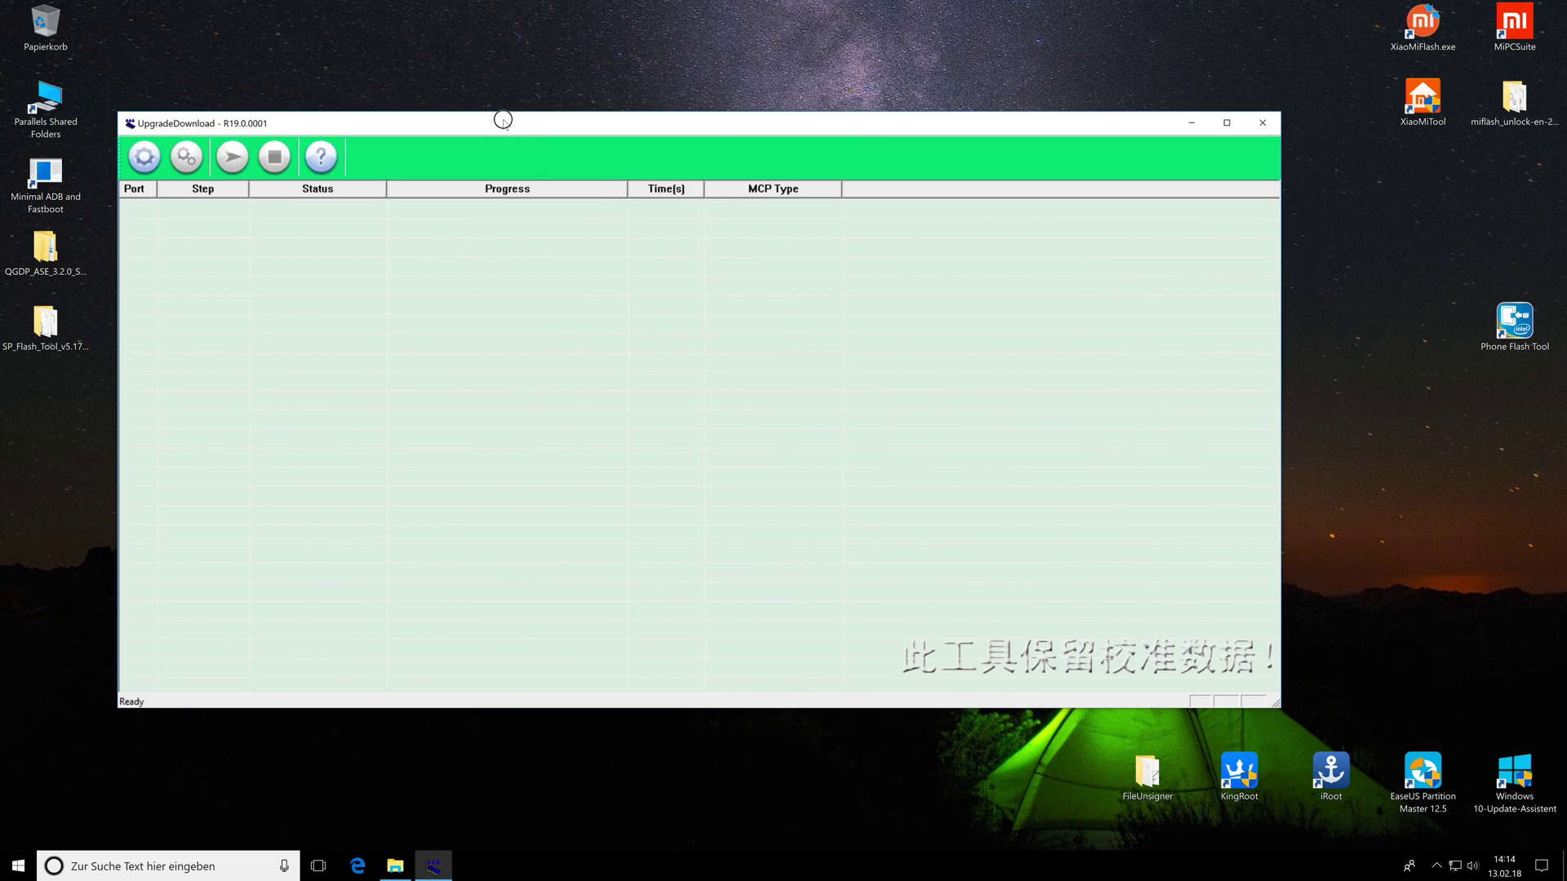
{"action": "left_click", "coordinate": [150, 163]}
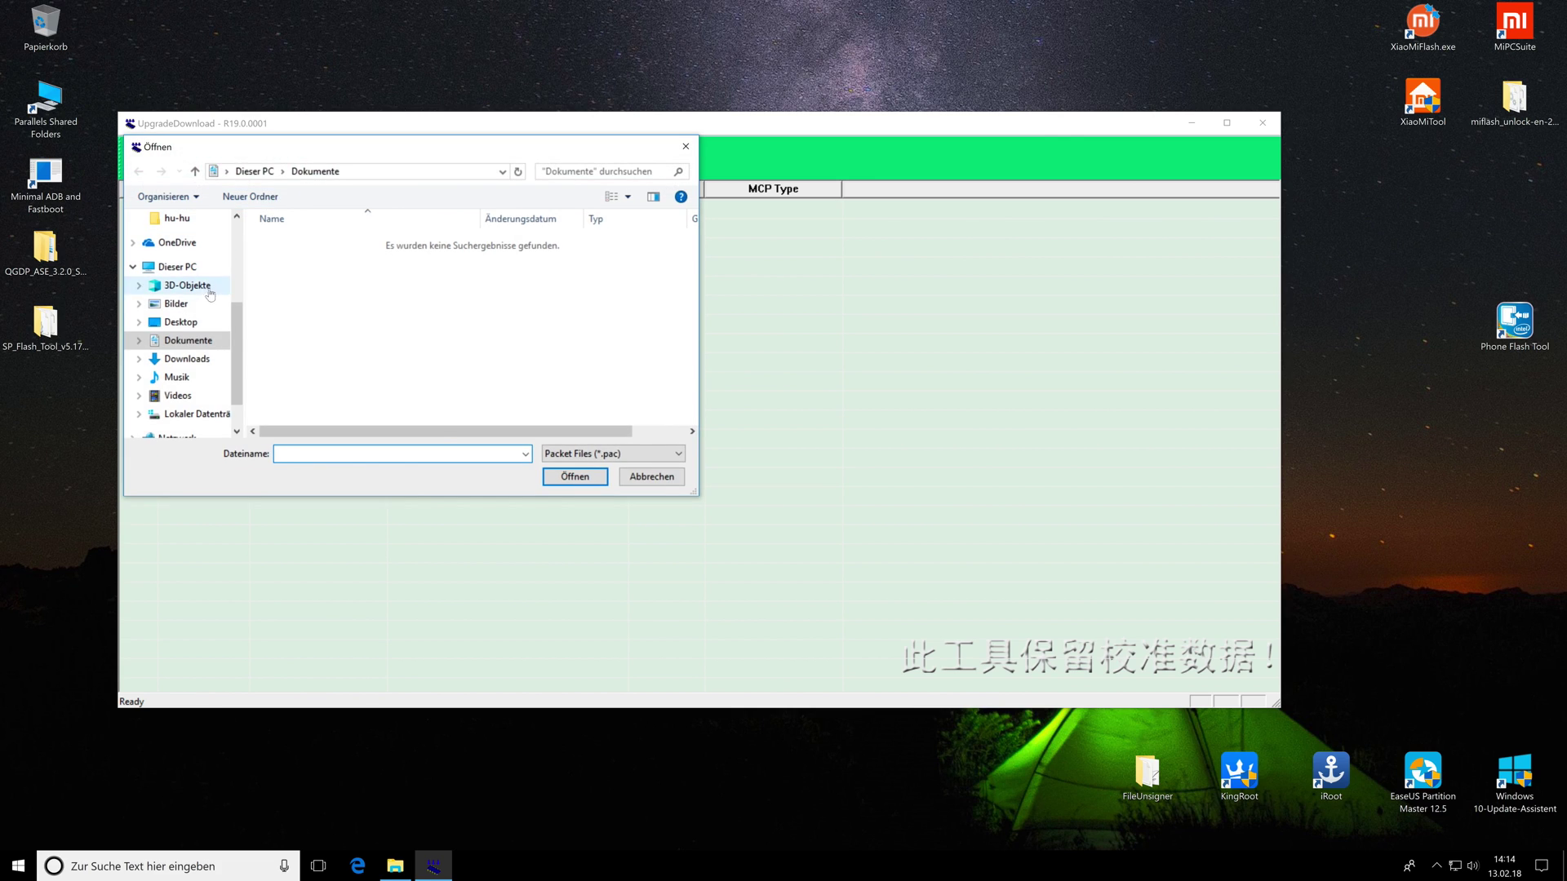
{"action": "left_click_drag", "start_coordinate": [238, 333], "coordinate": [197, 276]}
{"action": "left_click", "coordinate": [197, 274]}
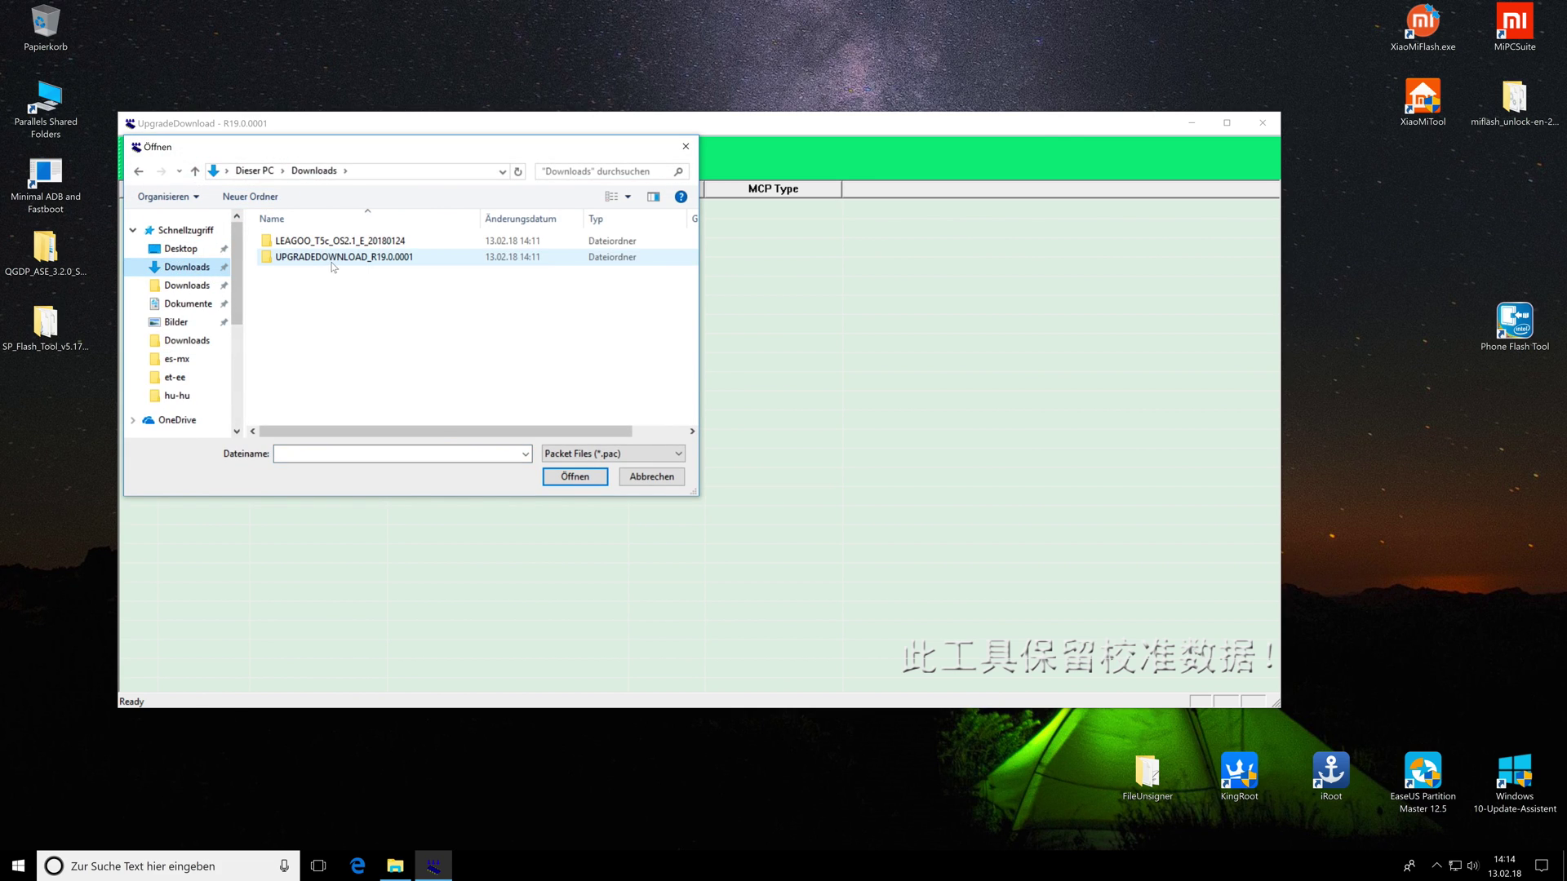
{"action": "left_click", "coordinate": [338, 246]}
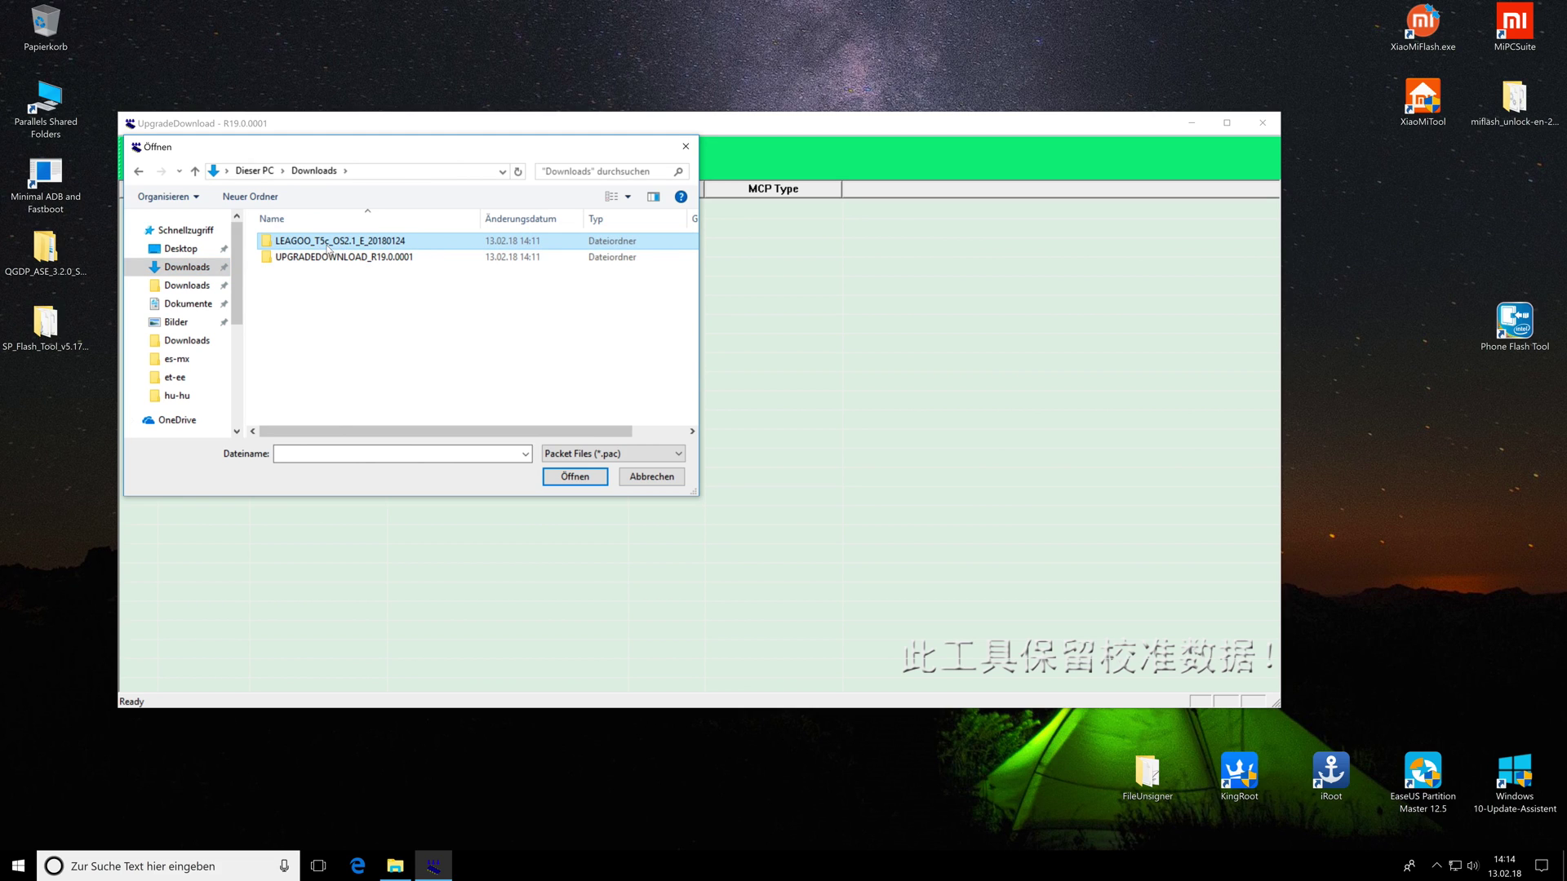
{"action": "double_click", "coordinate": [340, 247]}
{"action": "left_click", "coordinate": [327, 245]}
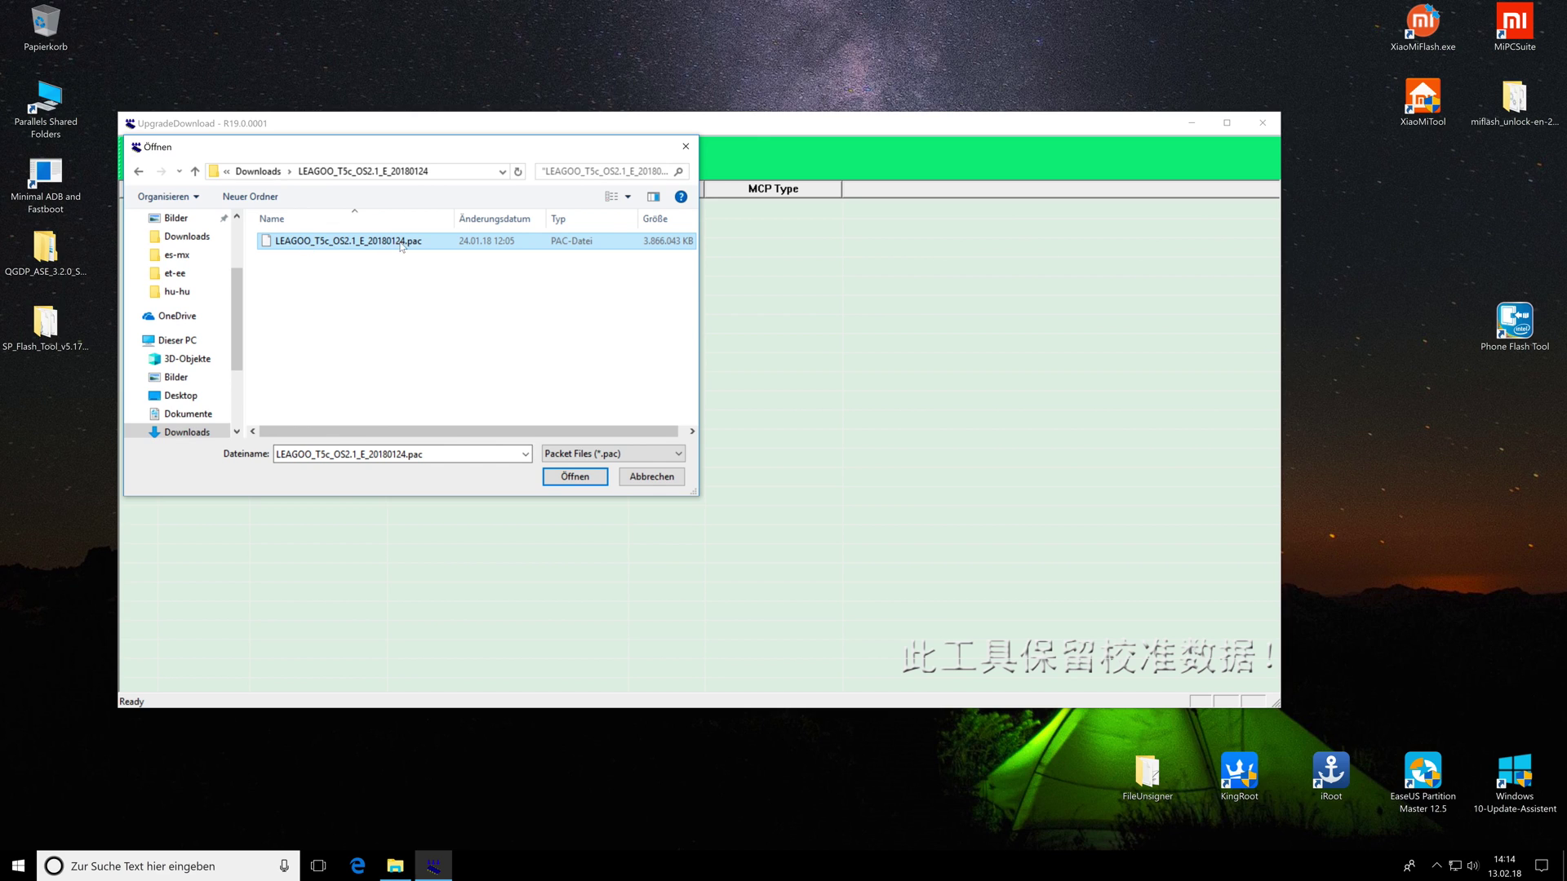
{"action": "left_click", "coordinate": [561, 483]}
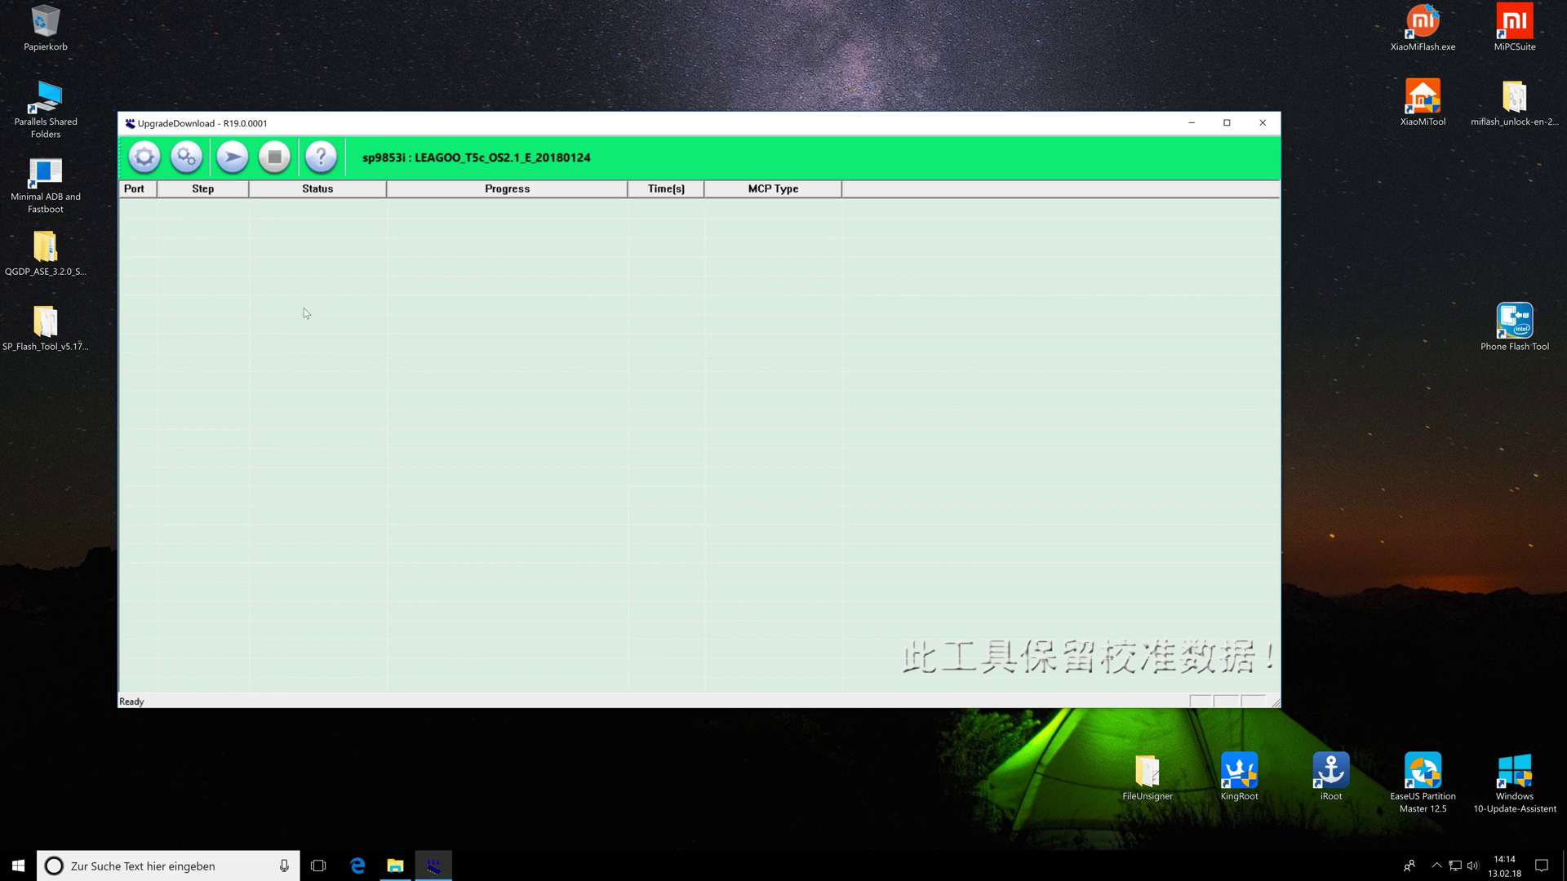
Once the packet has loaded, press Start in UpgradeDownload to begin the download
{"action": "left_click", "coordinate": [233, 158]}
Wait for the phone to connect and route it to Windows 10 so port 9 starts downloading
{"action": "left_click", "coordinate": [234, 166]}
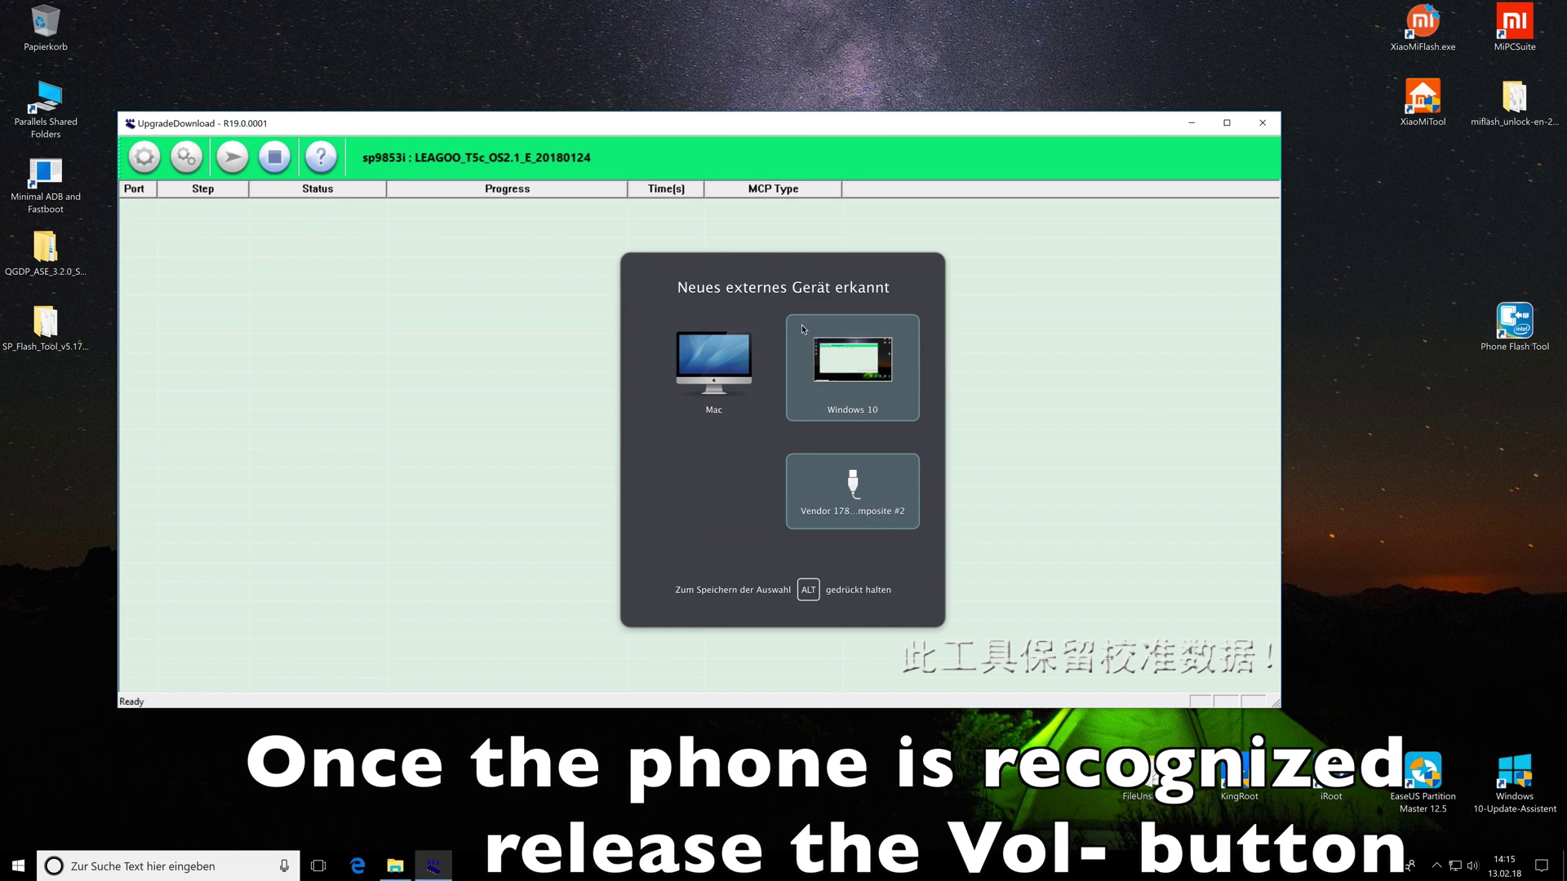
{"action": "left_click", "coordinate": [856, 368]}
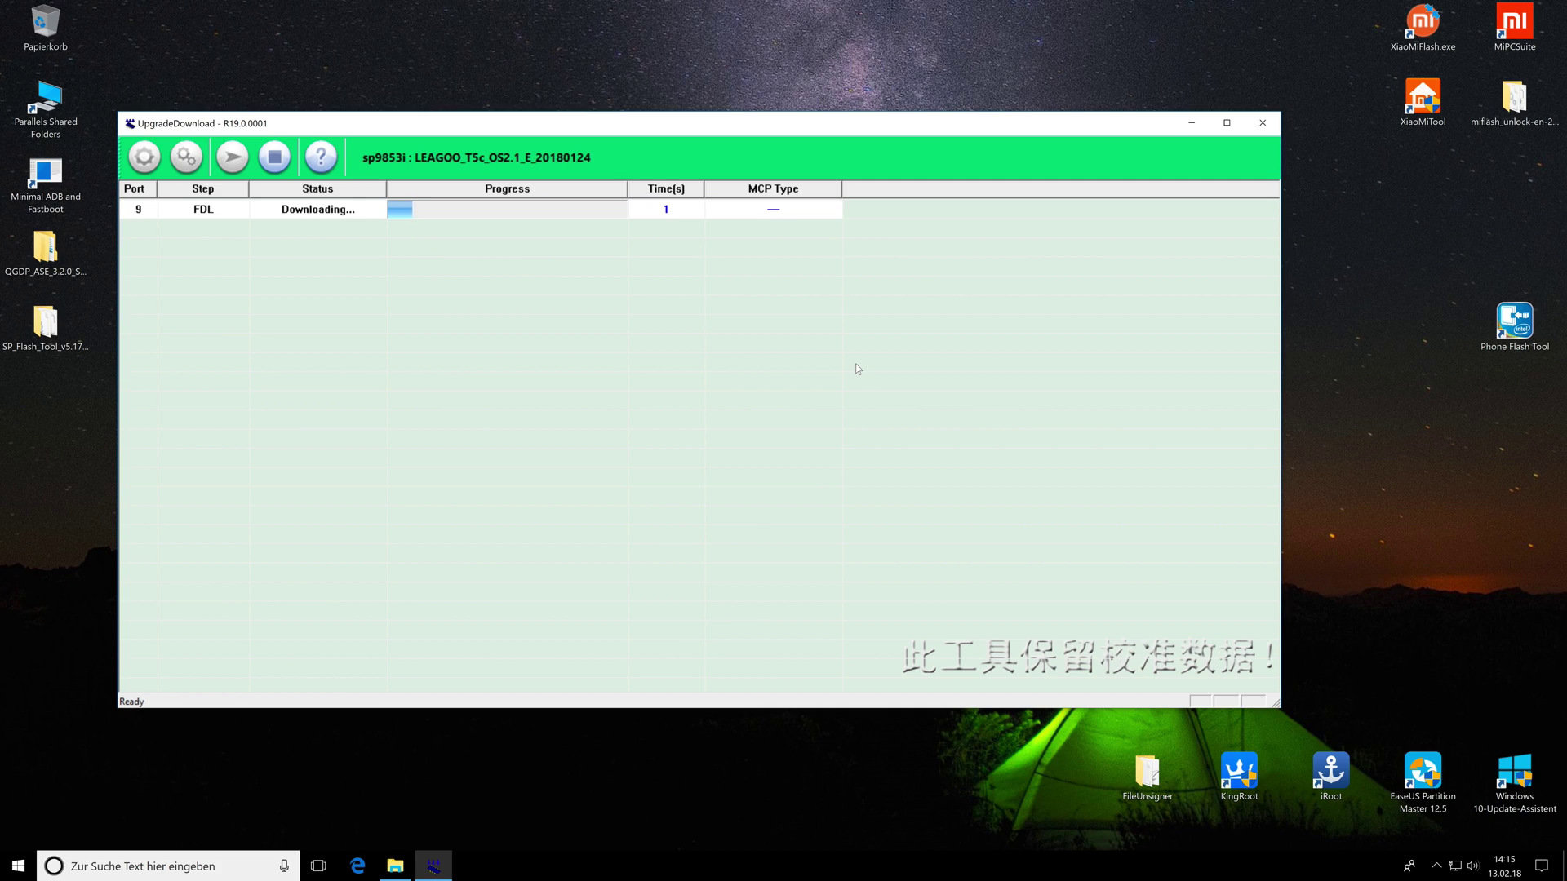